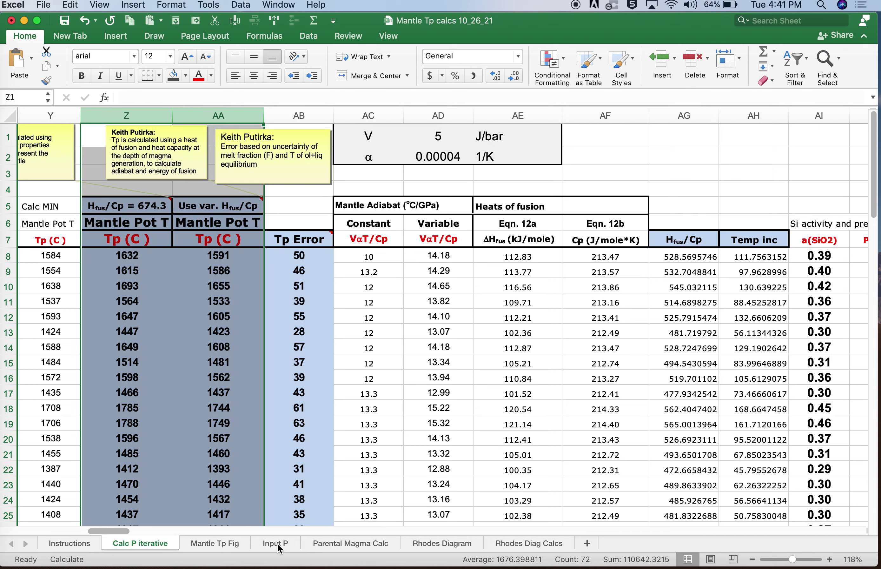
On the Input P sheet, highlight the mantle potential temperature columns Z:AA, followed by the adiabat and heat-of-fusion columns AC:AH.
{"action": "left_click", "coordinate": [278, 544]}
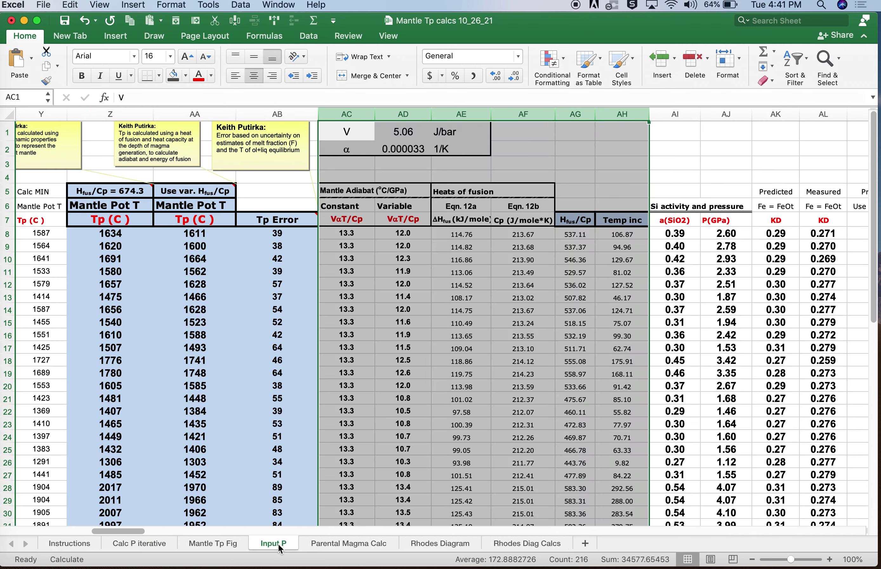
{"action": "left_click_drag", "start_coordinate": [112, 110], "coordinate": [169, 128]}
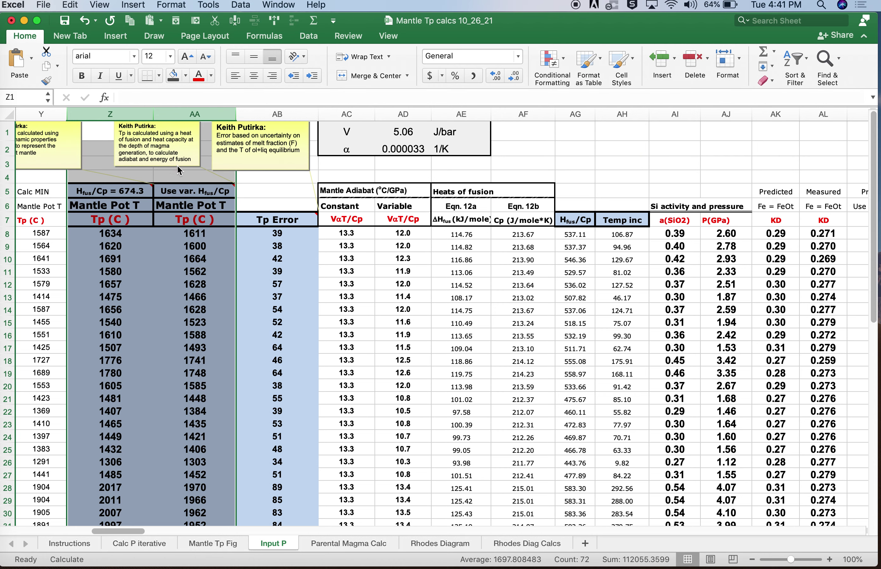
{"action": "left_click_drag", "start_coordinate": [352, 115], "coordinate": [624, 150]}
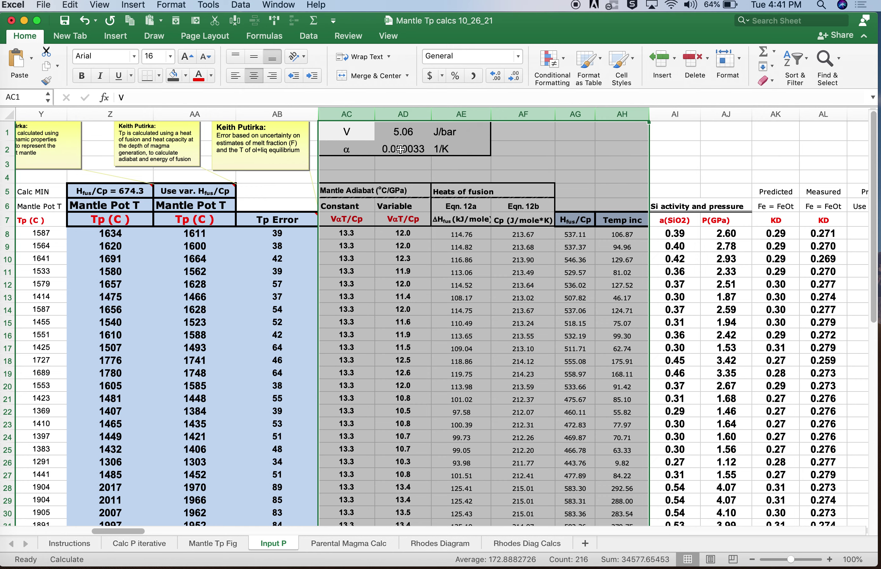
On the Calc P iterative sheet, highlight the adiabat and heat-of-fusion columns AC:AH and check the Tp formula in Z8.
{"action": "left_click", "coordinate": [140, 544]}
{"action": "left_click_drag", "start_coordinate": [430, 114], "coordinate": [825, 116]}
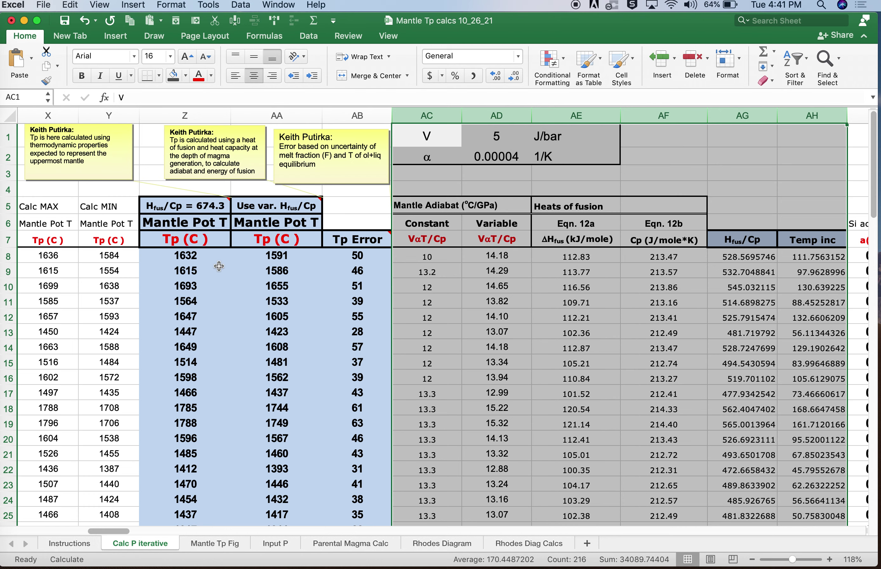
{"action": "left_click", "coordinate": [189, 256]}
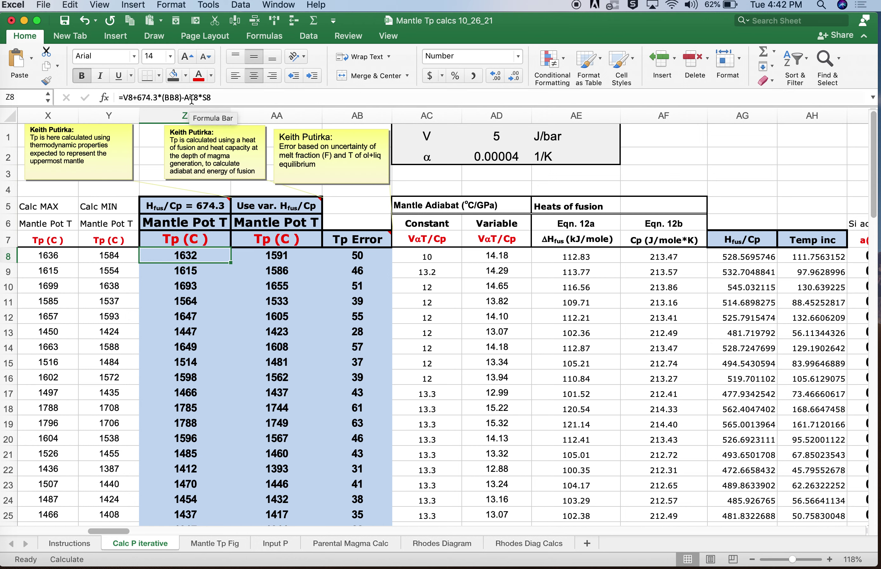
Examine the temperature-pressure diagram on the Mantle Tp Fig sheet and undo the accidental shift of the picture.
{"action": "left_click", "coordinate": [221, 542]}
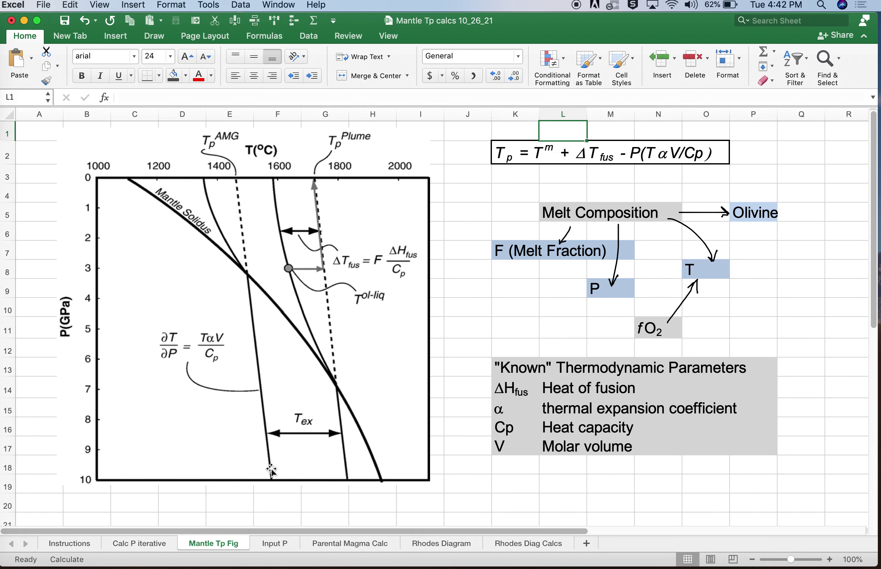
{"action": "left_click_drag", "start_coordinate": [271, 470], "coordinate": [265, 394]}
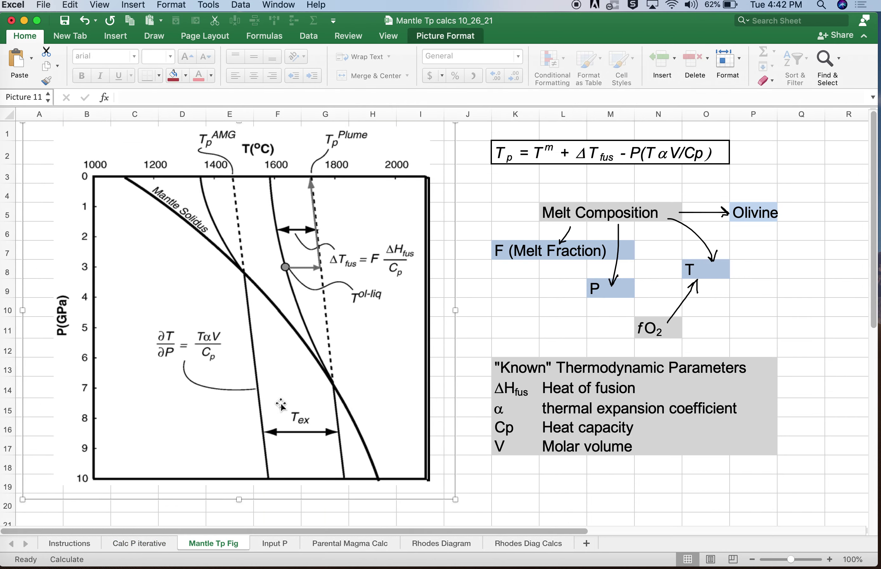
{"action": "left_click", "coordinate": [85, 20]}
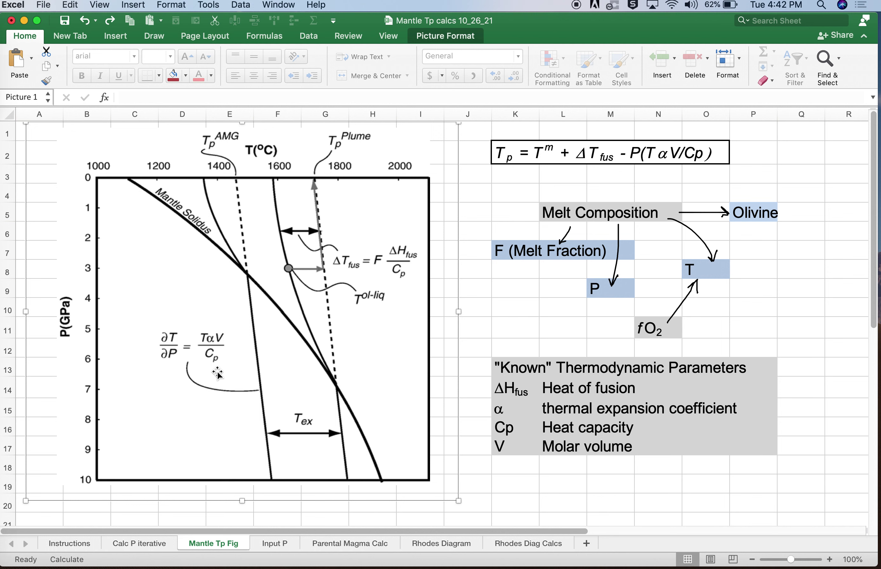
On the Calc P iterative sheet, look at the constant adiabat in AC8 and enter 1.2 in the empty cell AF1.
{"action": "left_click", "coordinate": [144, 543]}
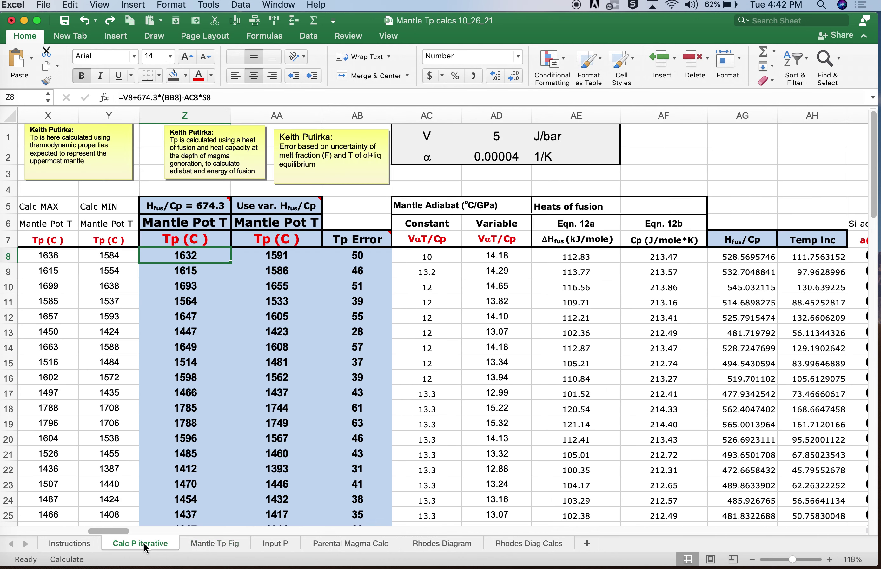
{"action": "left_click_drag", "start_coordinate": [438, 208], "coordinate": [489, 269]}
{"action": "left_click", "coordinate": [428, 257]}
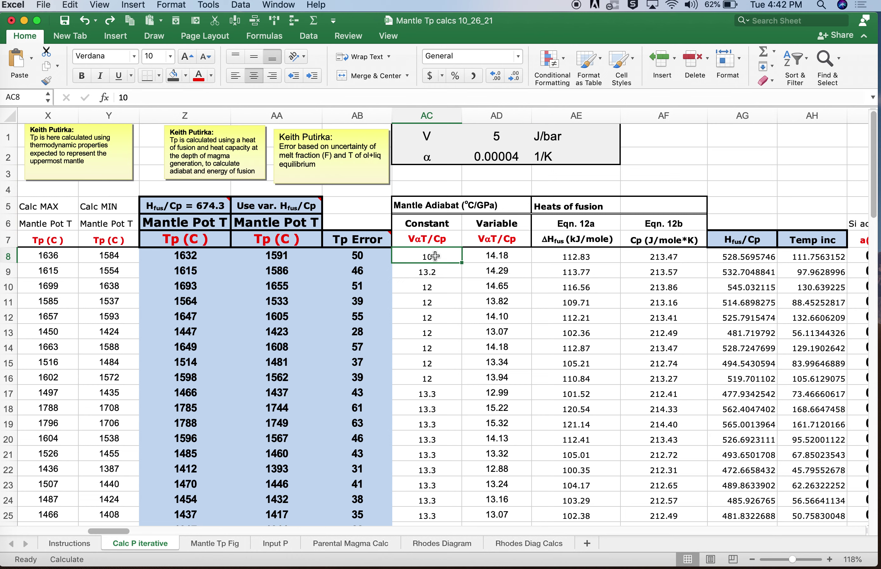
{"action": "left_click", "coordinate": [658, 141]}
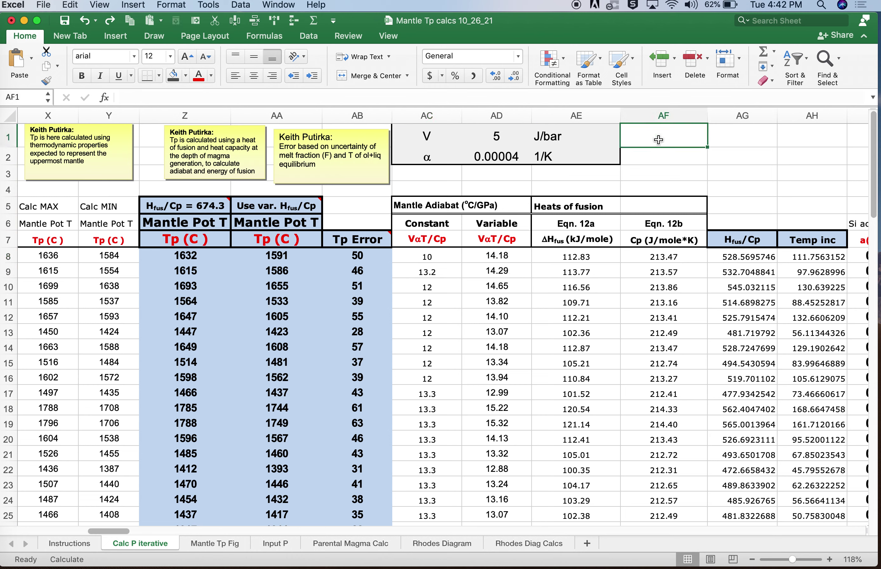
{"action": "type", "text": "1.2"}
{"action": "key", "text": "ctrl+Return"}
Set the constant mantle adiabat VαT/Cp in AC8 to 12.
{"action": "left_click", "coordinate": [419, 262]}
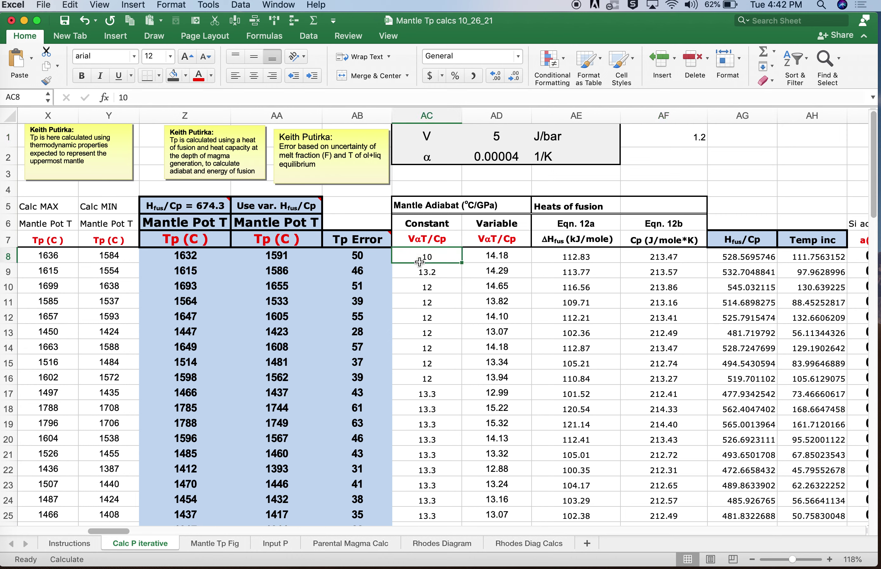
{"action": "type", "text": "12"}
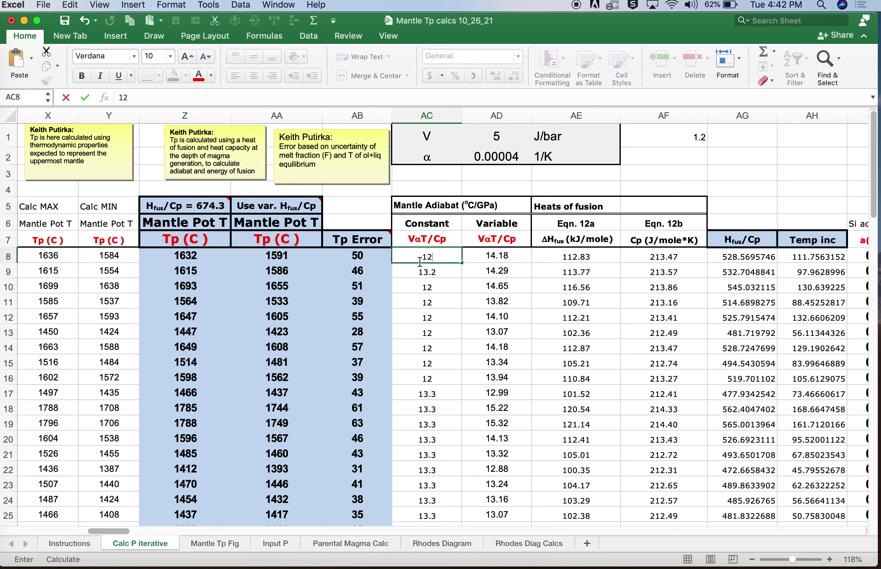
{"action": "key", "text": "ctrl+Return"}
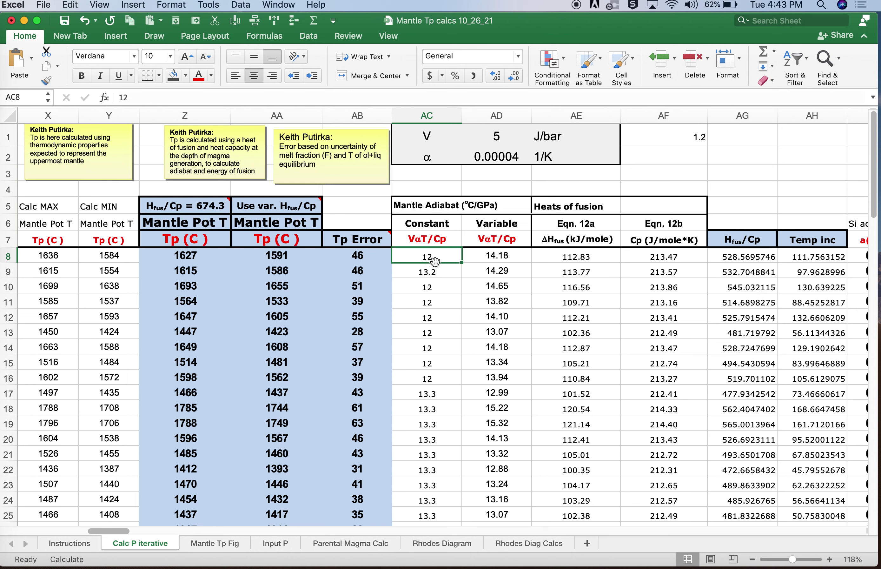
Check the Tp formula in Z8, view the diagram on the Mantle Tp Fig sheet, and return to the Calc P iterative sheet.
{"action": "left_click", "coordinate": [189, 257]}
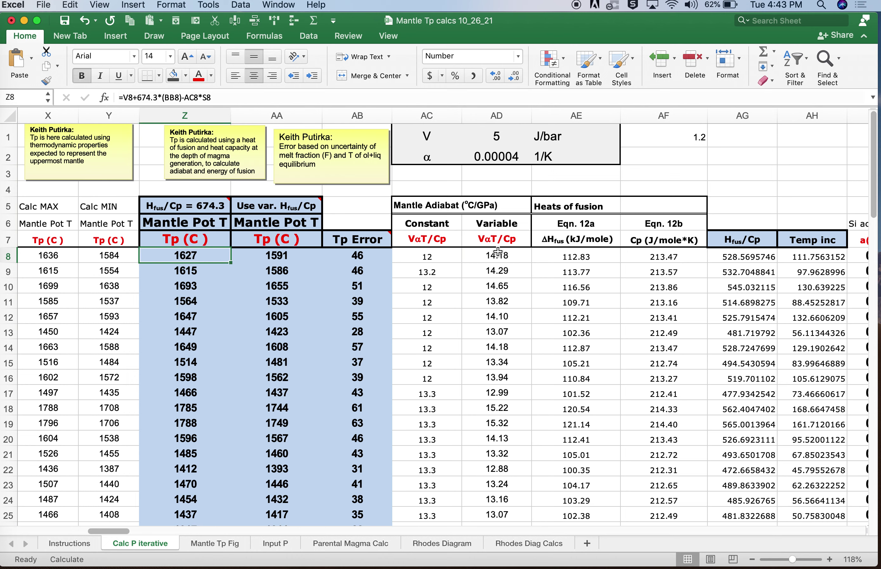
{"action": "left_click", "coordinate": [206, 543]}
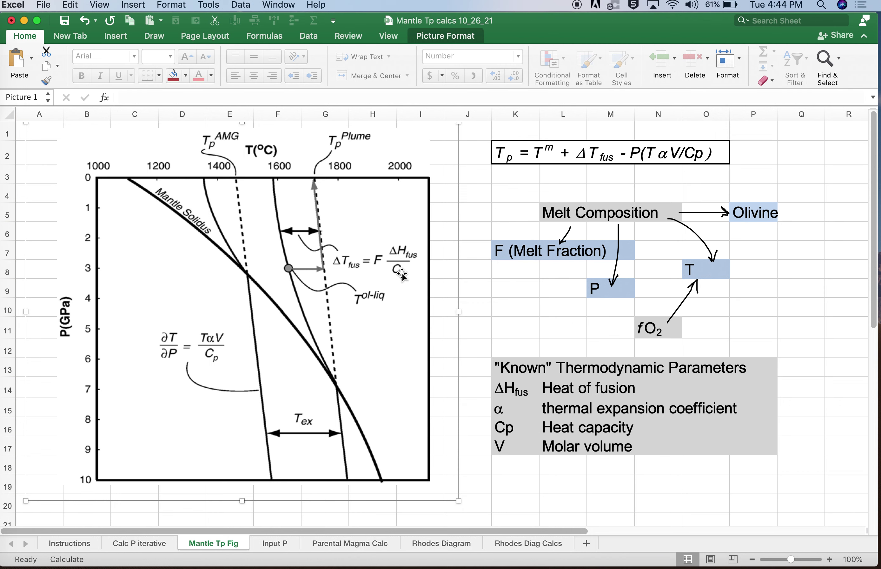
{"action": "left_click", "coordinate": [145, 545]}
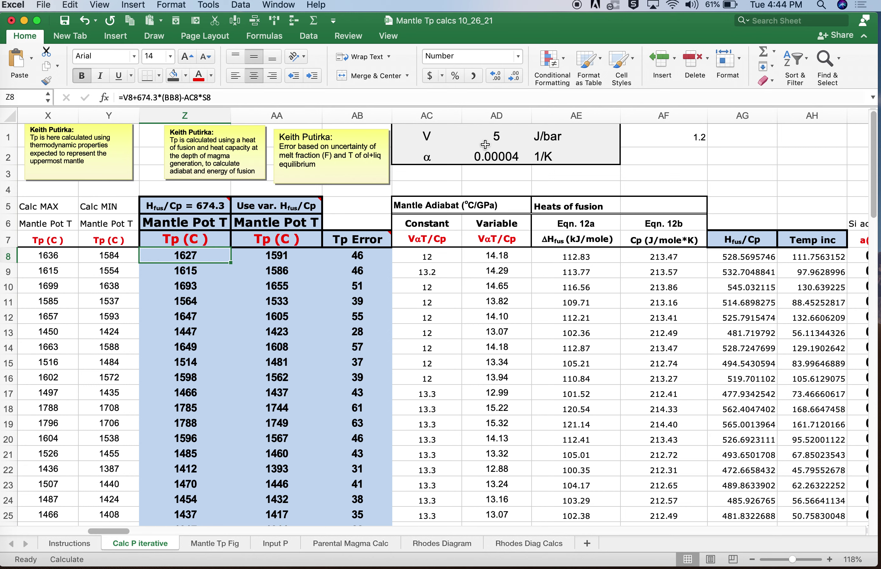
Set the molar volume V in AD1 to 5.07 J/bar.
{"action": "left_click", "coordinate": [434, 140]}
{"action": "left_click", "coordinate": [486, 138]}
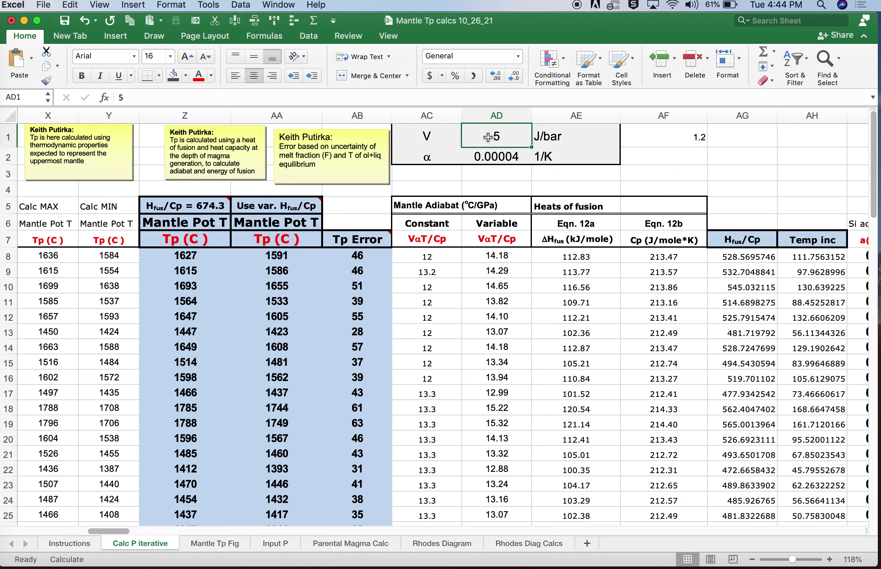
{"action": "type", "text": "5.07"}
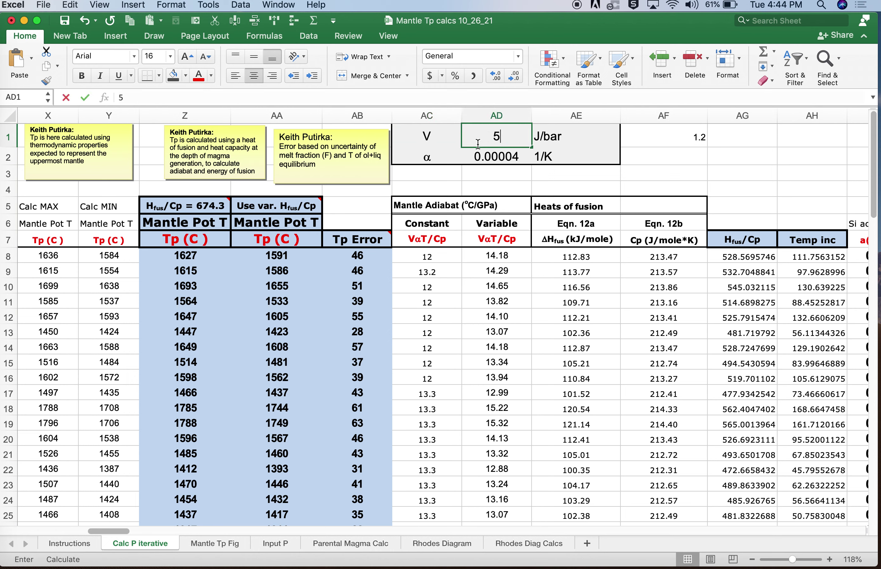
{"action": "key", "text": "Return"}
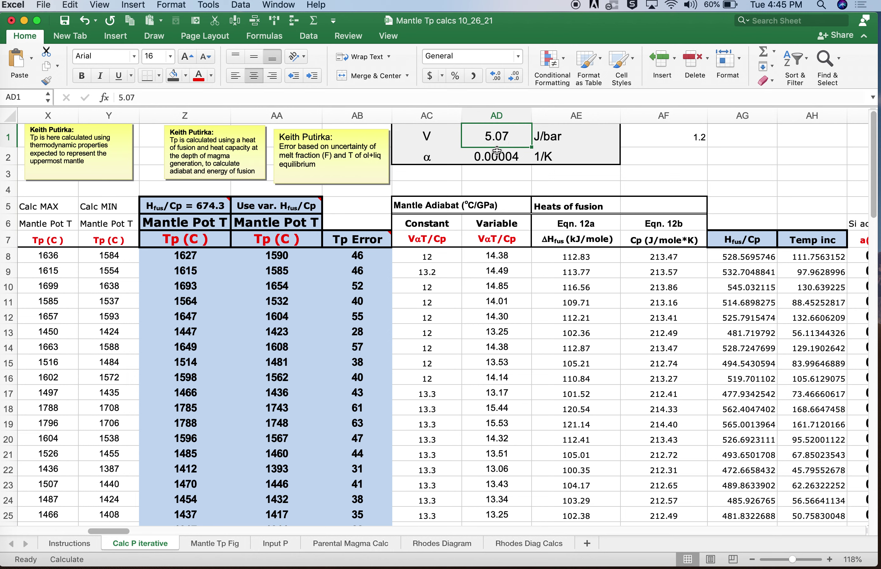
Set the molar volume V in AD1 to 6 J/bar and check the variable adiabat formula in AD8.
{"action": "type", "text": "6"}
{"action": "key", "text": "Return"}
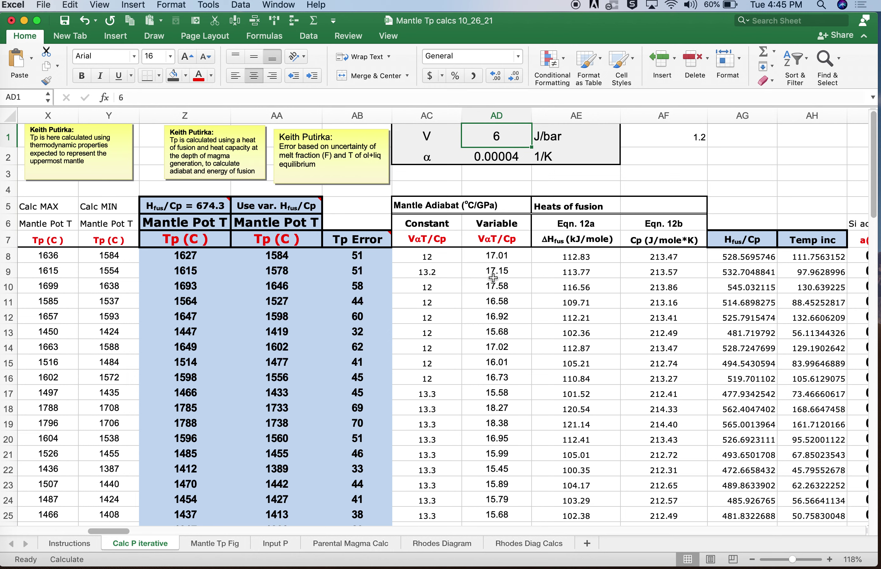
{"action": "left_click", "coordinate": [488, 256]}
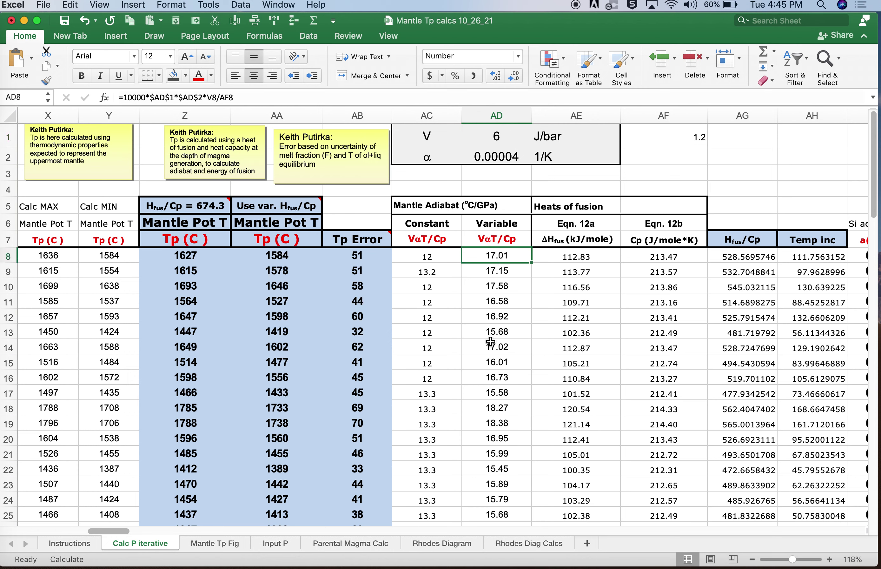
Set the thermal expansion coefficient α in AD2 to =3.3*10^-5.
{"action": "left_click", "coordinate": [437, 163]}
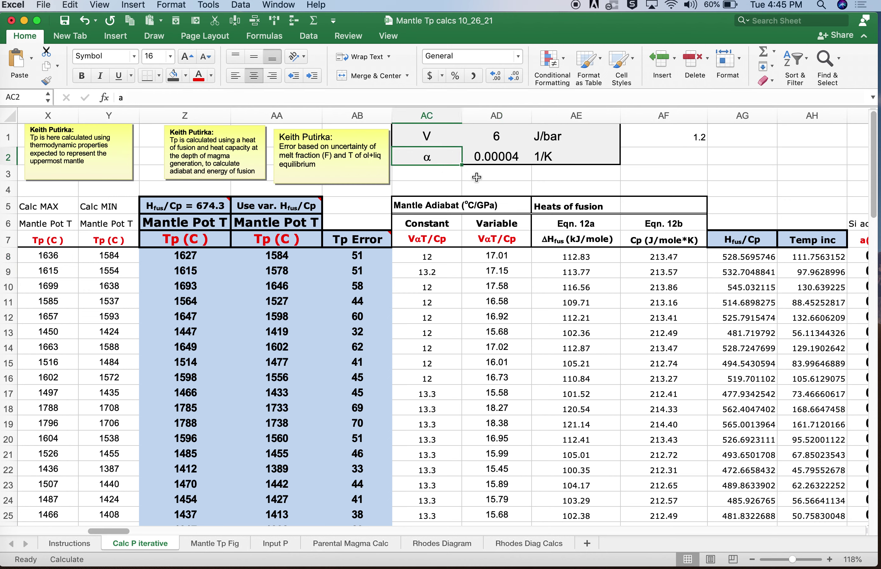
{"action": "left_click", "coordinate": [496, 159]}
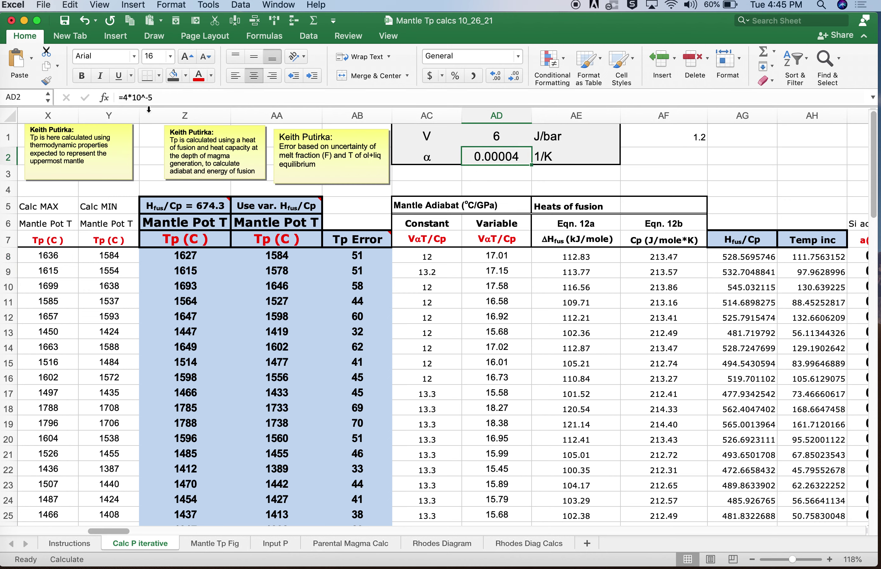
{"action": "left_click", "coordinate": [132, 101]}
{"action": "key", "text": "BackSpace"}
{"action": "type", "text": "3.3"}
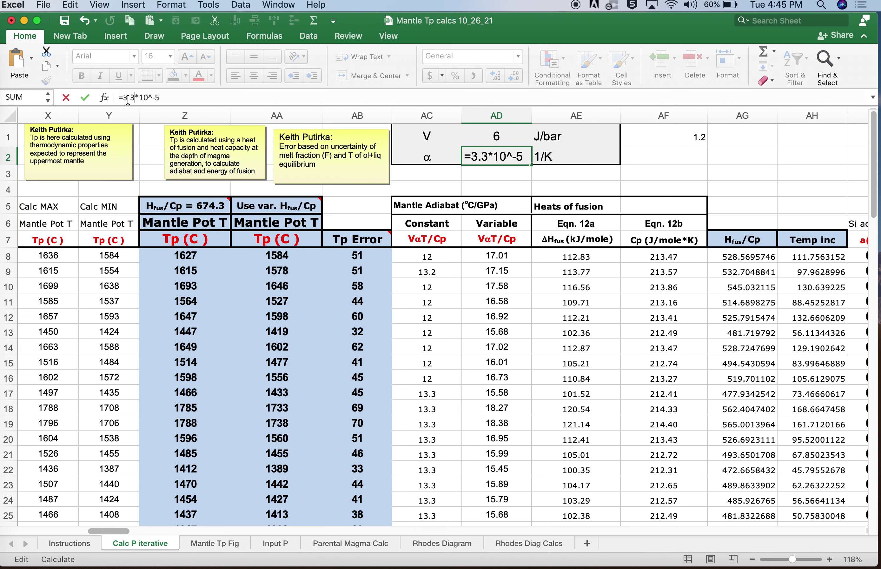
{"action": "key", "text": "Return"}
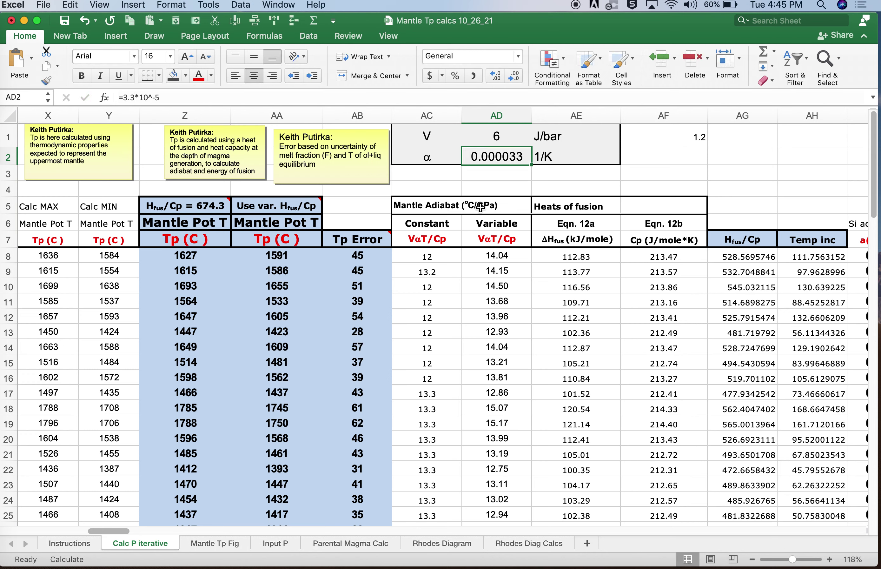
Examine the variable adiabat values in column AD and the cell references in the Tp formula of AA8.
{"action": "left_click_drag", "start_coordinate": [512, 227], "coordinate": [514, 370]}
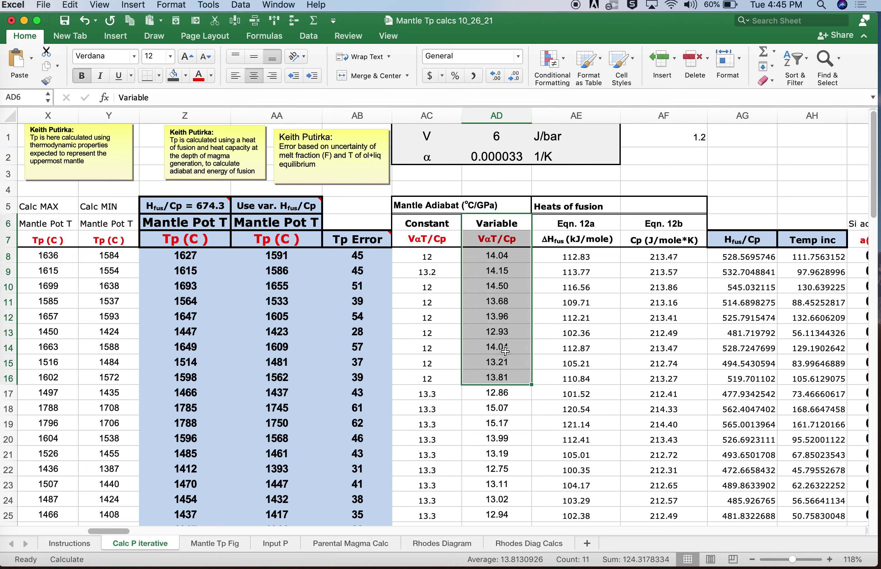
{"action": "left_click", "coordinate": [271, 241]}
{"action": "left_click", "coordinate": [277, 113]}
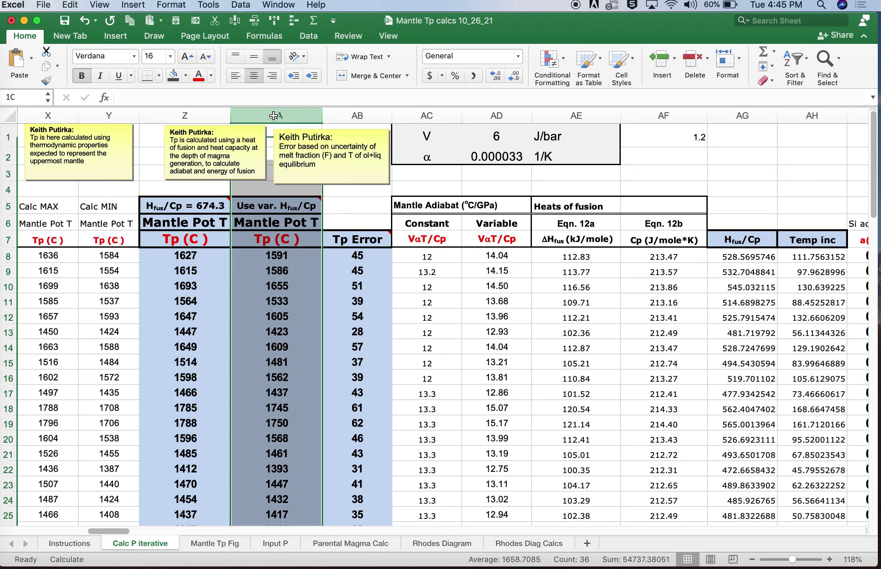
{"action": "double_click", "coordinate": [274, 258]}
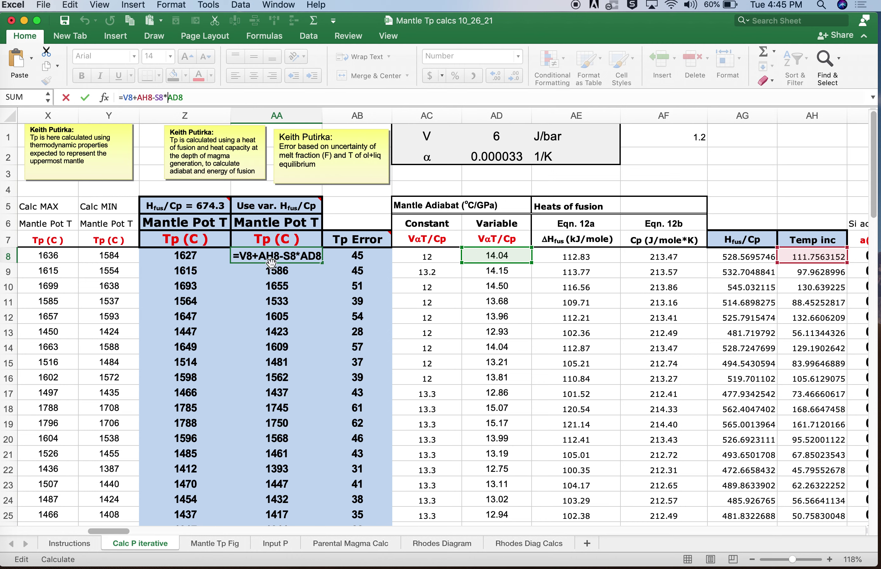
{"action": "key", "text": "Escape"}
Inspect the cell references in the constant-adiabat Tp formula of Z8, leave it unedited, and select AA8.
{"action": "left_click", "coordinate": [185, 263]}
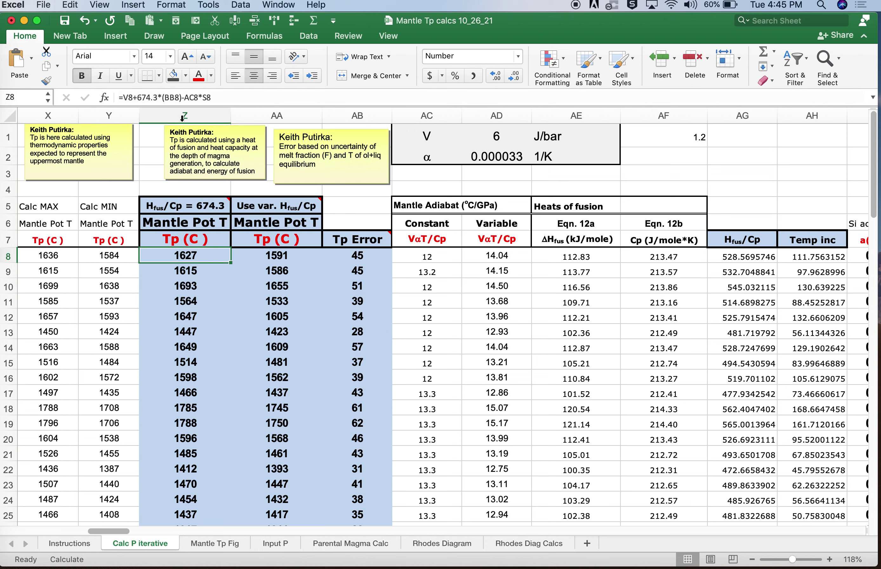
{"action": "left_click", "coordinate": [151, 98]}
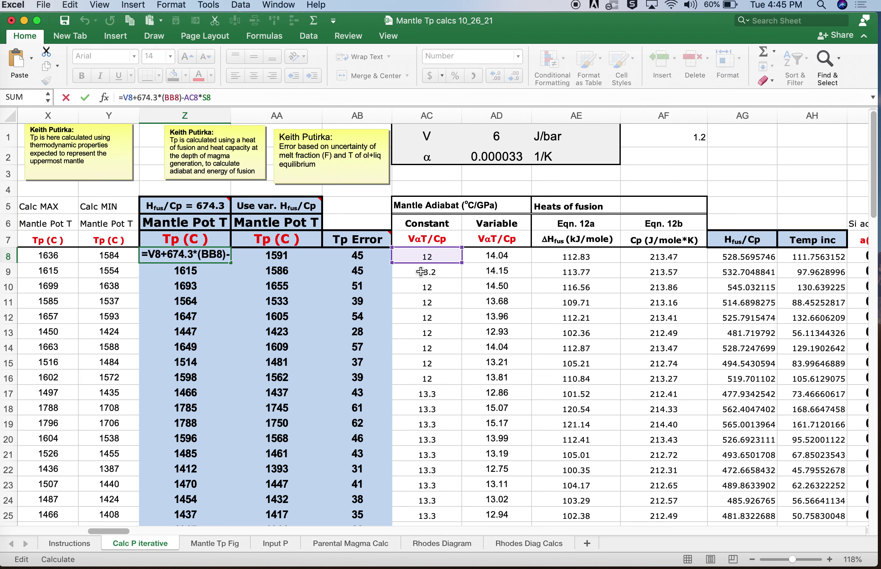
{"action": "key", "text": "Escape"}
{"action": "key", "text": "Right"}
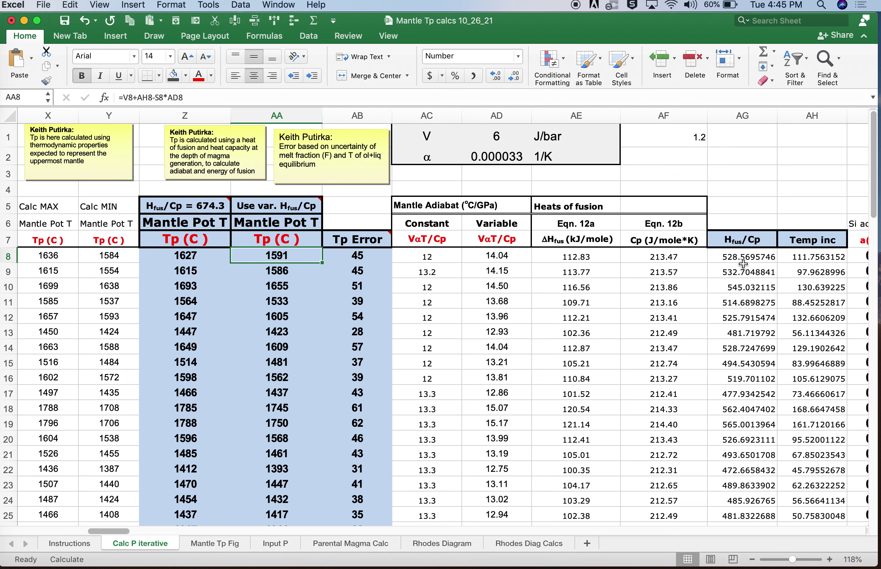
Inspect the heat capacity Cp formula in AF8 and leave it unedited.
{"action": "left_click", "coordinate": [663, 256]}
{"action": "left_click_drag", "start_coordinate": [438, 176], "coordinate": [580, 173]}
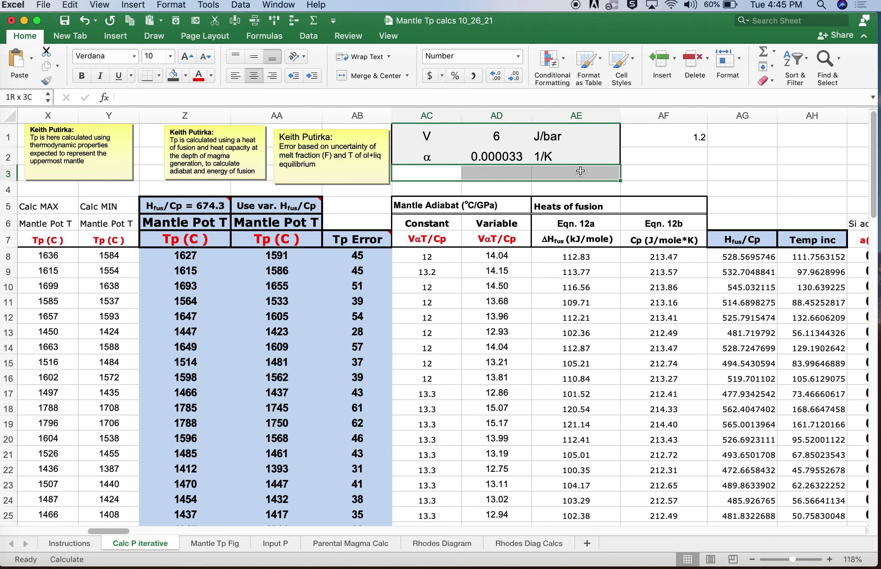
{"action": "left_click", "coordinate": [662, 259]}
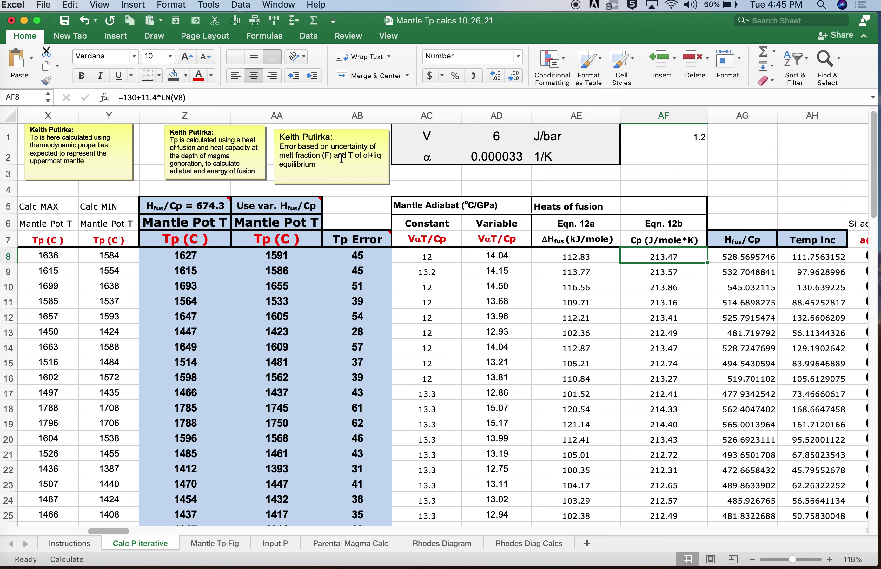
{"action": "left_click", "coordinate": [172, 97]}
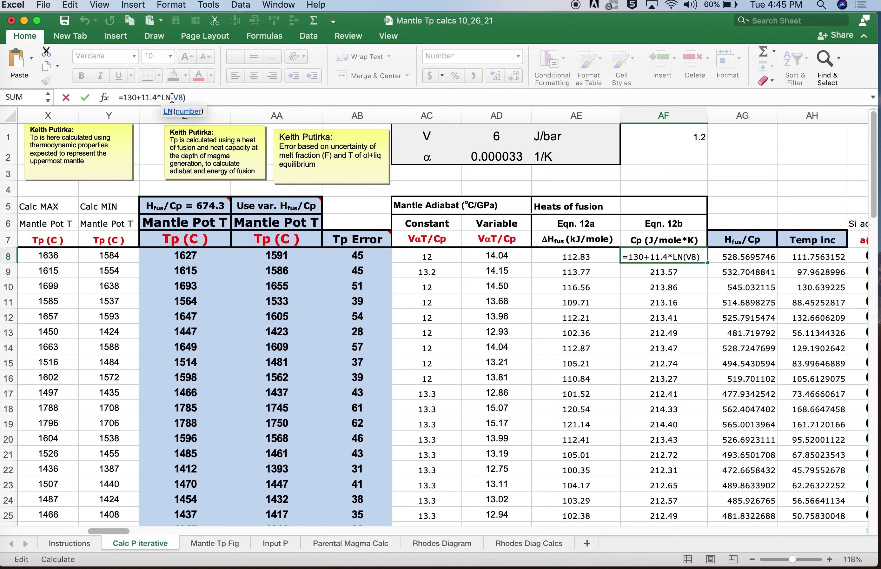
{"action": "key", "text": "Escape"}
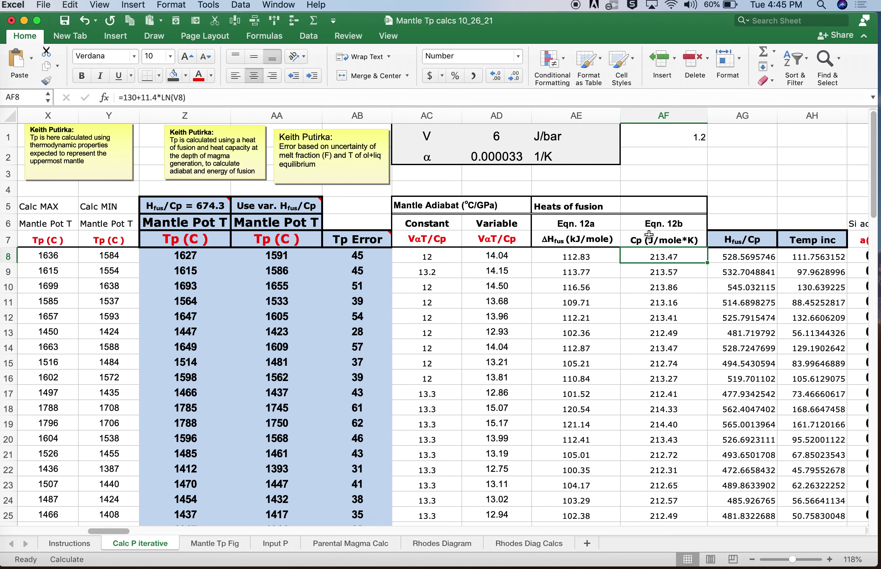
Inspect the cell references in the variable adiabat formula of AD8, leaving the formula unedited.
{"action": "left_click", "coordinate": [509, 258]}
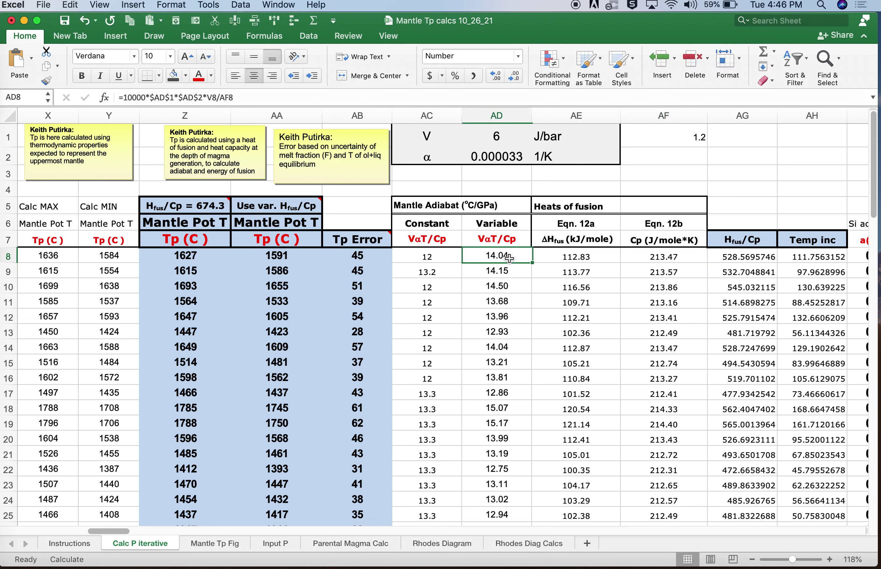
{"action": "left_click", "coordinate": [220, 98]}
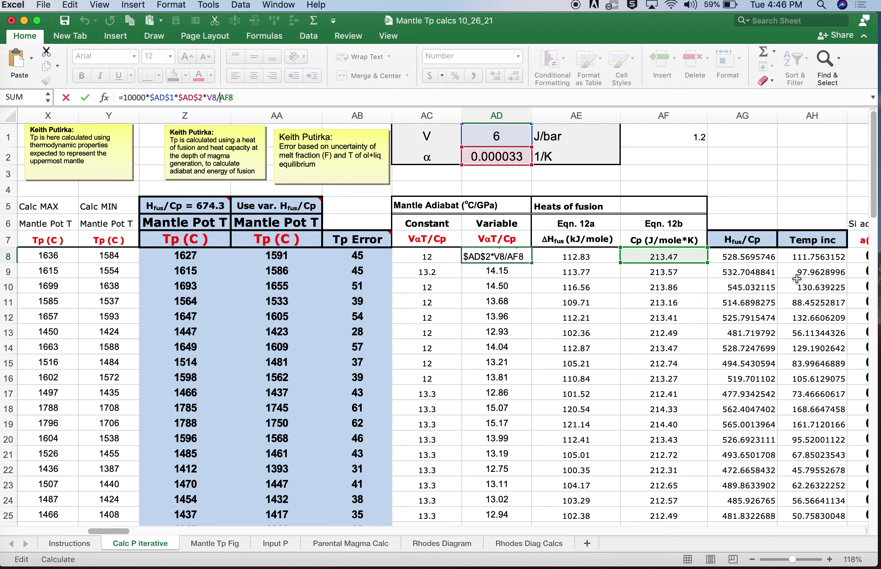
{"action": "key", "text": "Escape"}
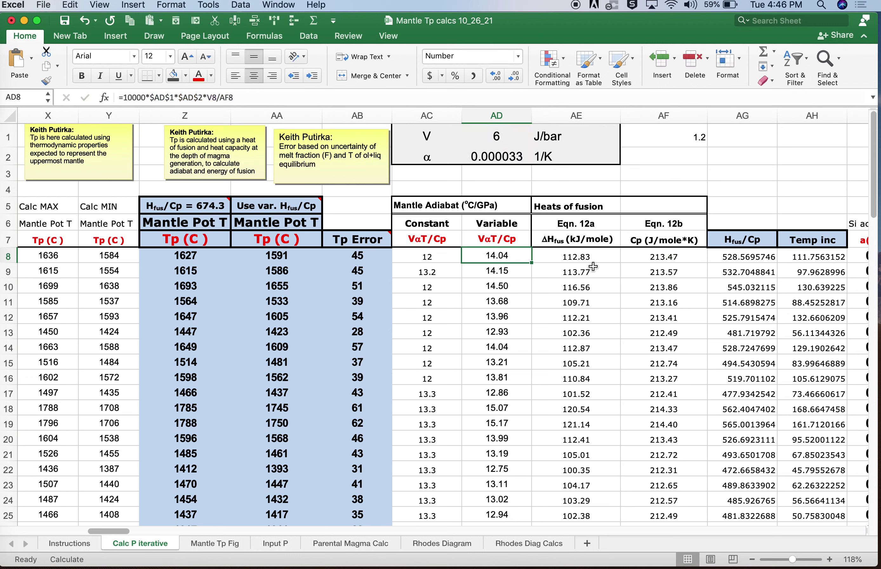
Trace the Temp inc formula in AH8 to the average melt fraction in BB8 and the Hfus/Cp formula in AG8.
{"action": "left_click", "coordinate": [809, 256]}
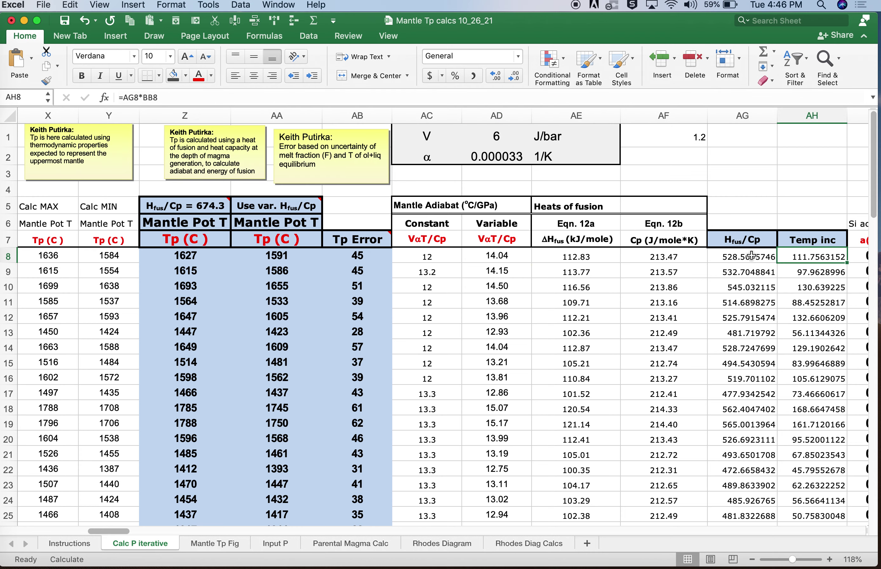
{"action": "left_click", "coordinate": [157, 101]}
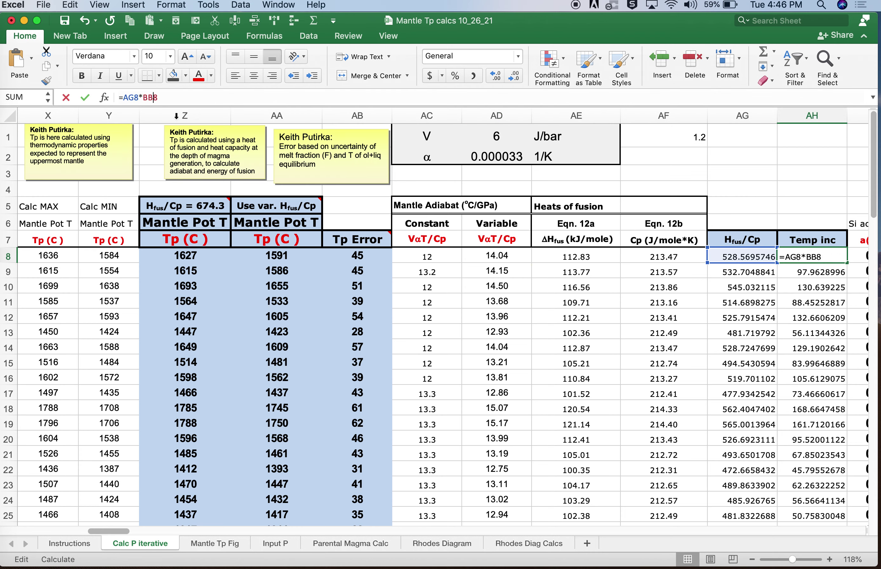
{"action": "scroll", "coordinate": [406, 333], "scroll_direction": "right", "scroll_amount": 15}
{"action": "scroll", "coordinate": [406, 334], "scroll_direction": "right", "scroll_amount": 15}
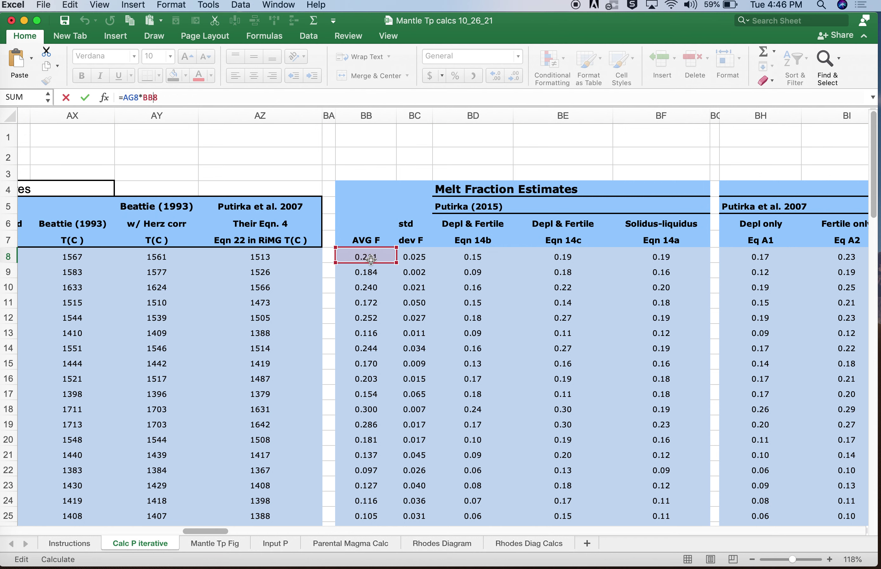
{"action": "scroll", "coordinate": [371, 259], "scroll_direction": "left", "scroll_amount": 10}
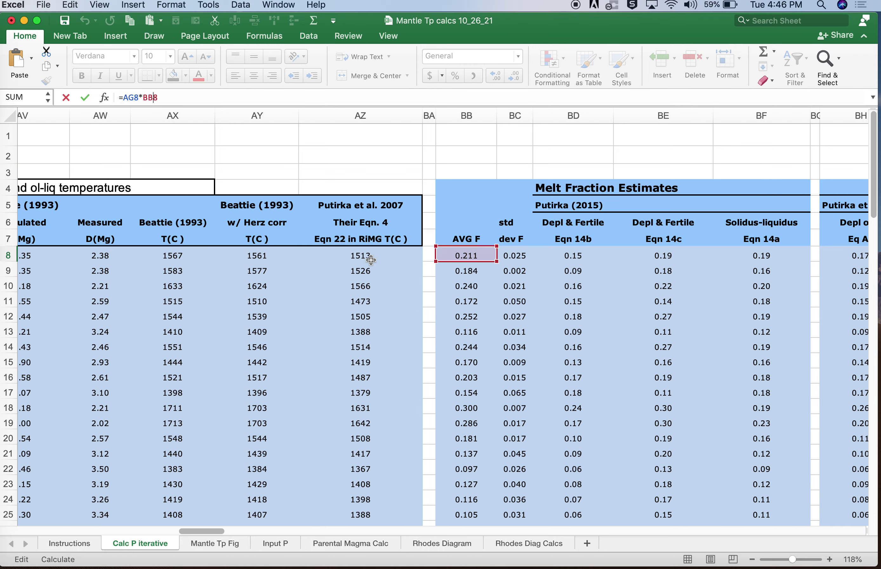
{"action": "scroll", "coordinate": [371, 260], "scroll_direction": "left", "scroll_amount": 12}
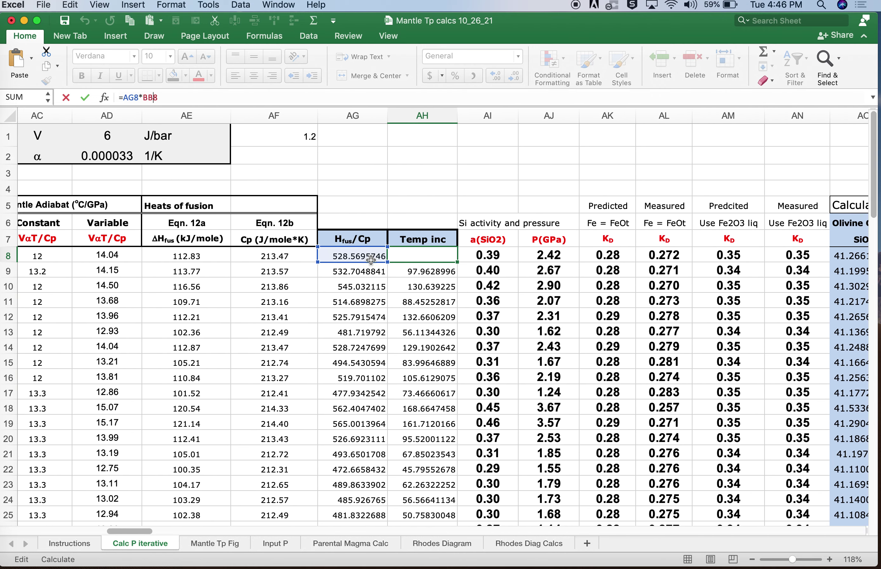
{"action": "scroll", "coordinate": [371, 259], "scroll_direction": "left", "scroll_amount": 2}
{"action": "key", "text": "ctrl+Return"}
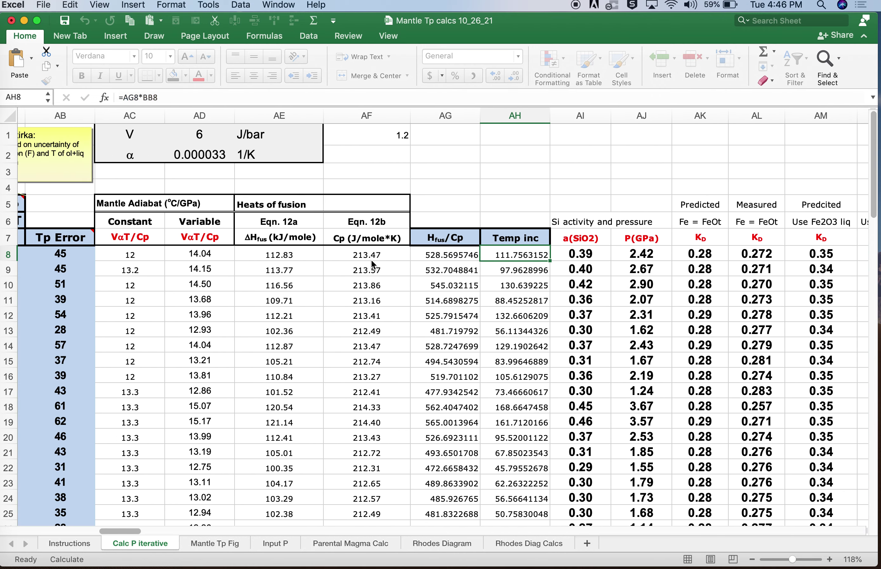
{"action": "scroll", "coordinate": [524, 276], "scroll_direction": "left", "scroll_amount": 3}
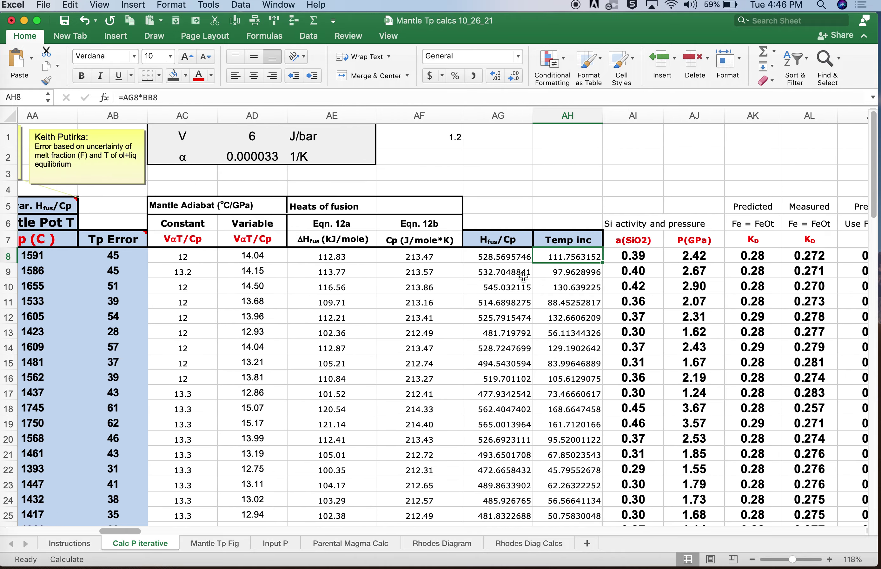
{"action": "left_click", "coordinate": [493, 255]}
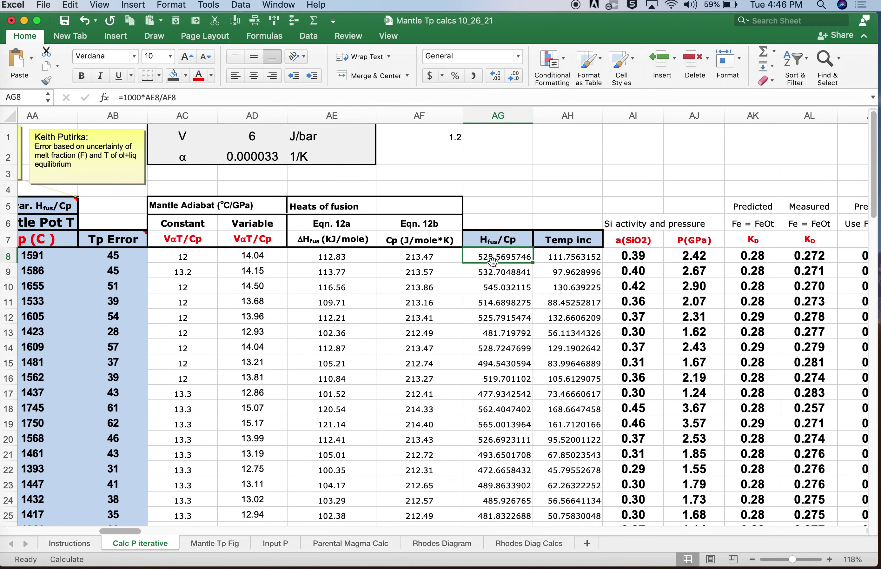
Overwrite the heat of fusion in AE8 with 120 kJ/mole and the heat capacity Cp in AF8 with 200 J/mole*K.
{"action": "left_click", "coordinate": [344, 258]}
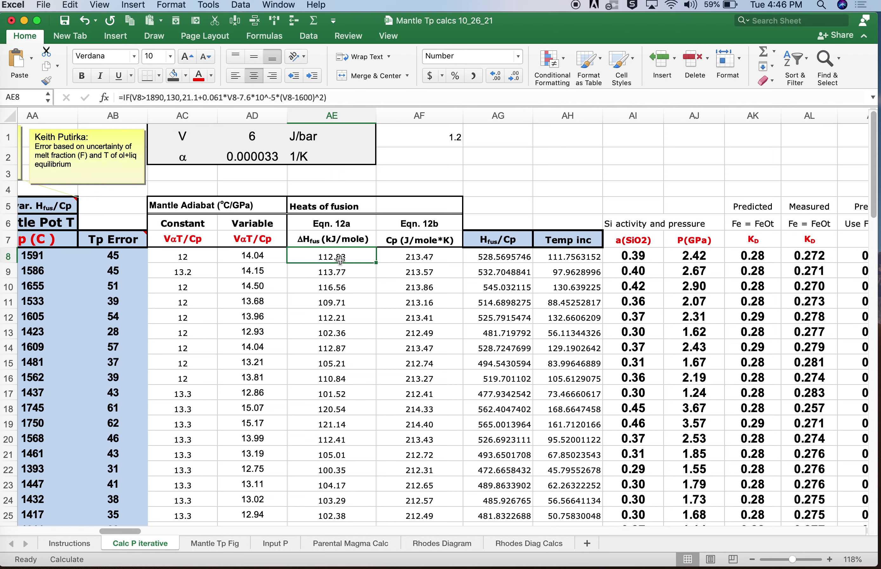
{"action": "type", "text": "120"}
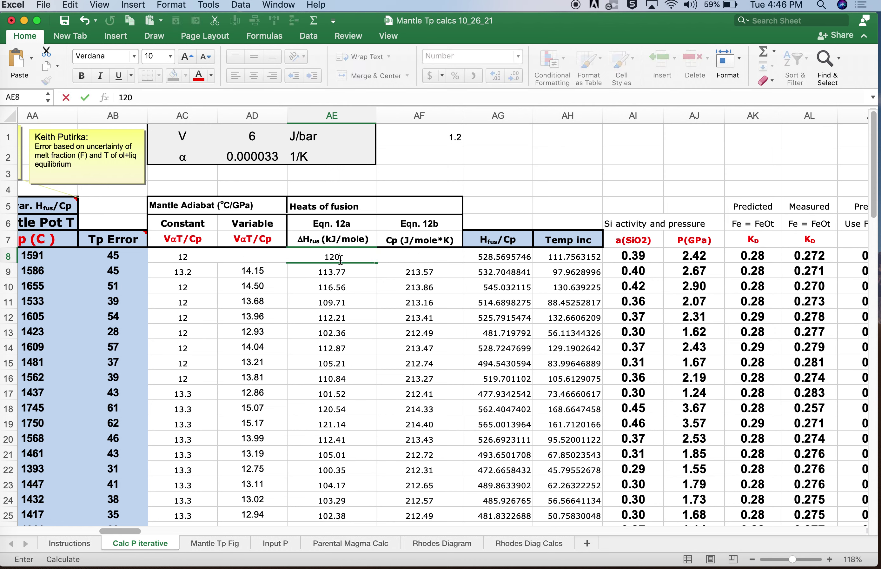
{"action": "key", "text": "Return"}
{"action": "left_click", "coordinate": [407, 258]}
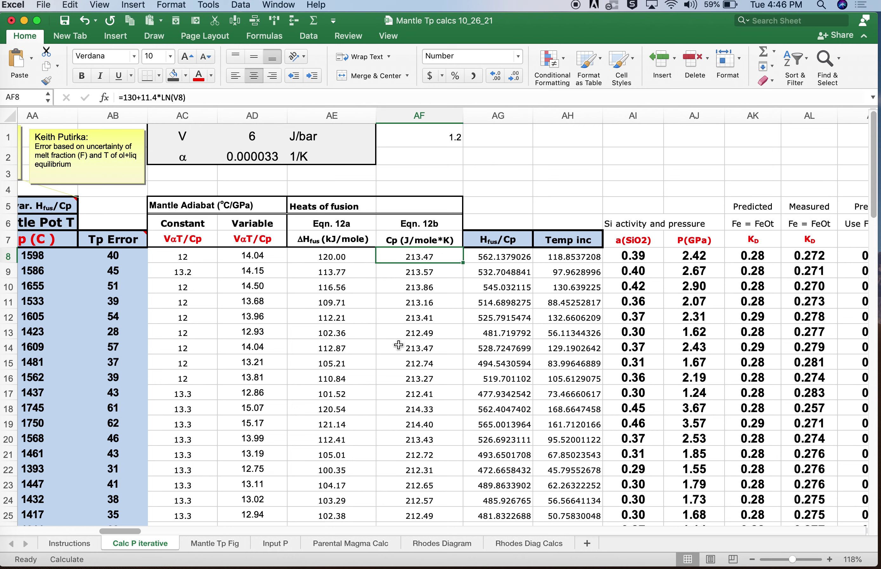
{"action": "type", "text": "200"}
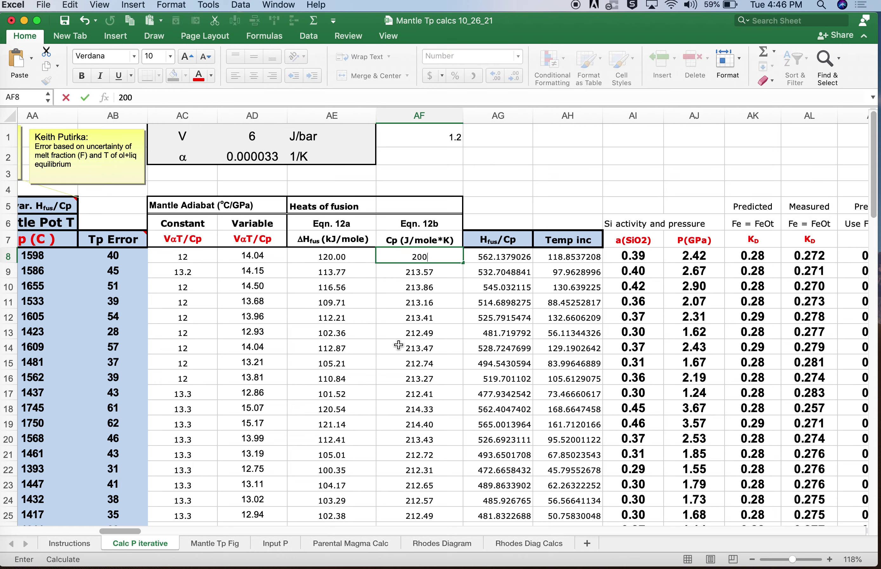
{"action": "key", "text": "Return"}
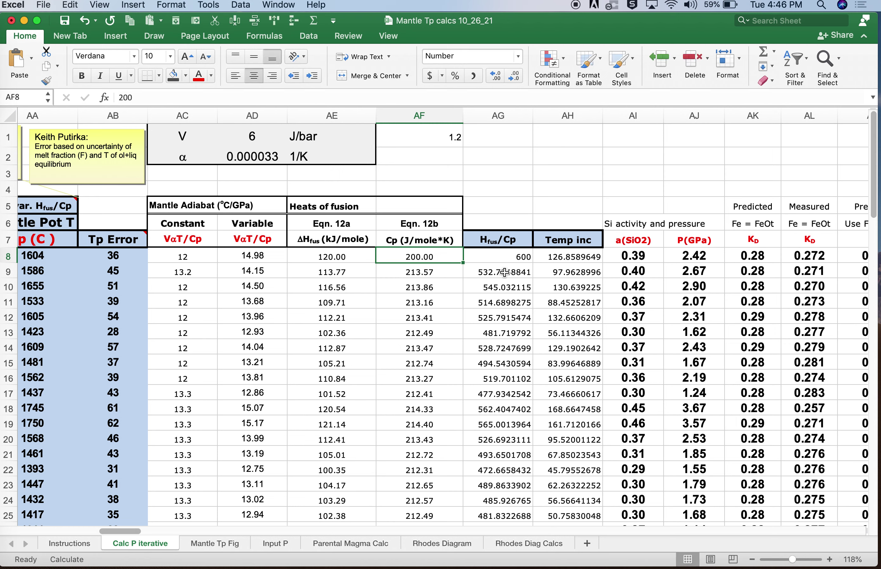
Check AG8 and AH8, and inspect the cell references in the constant Hfus/Cp Tp formula of Z8.
{"action": "left_click", "coordinate": [511, 259]}
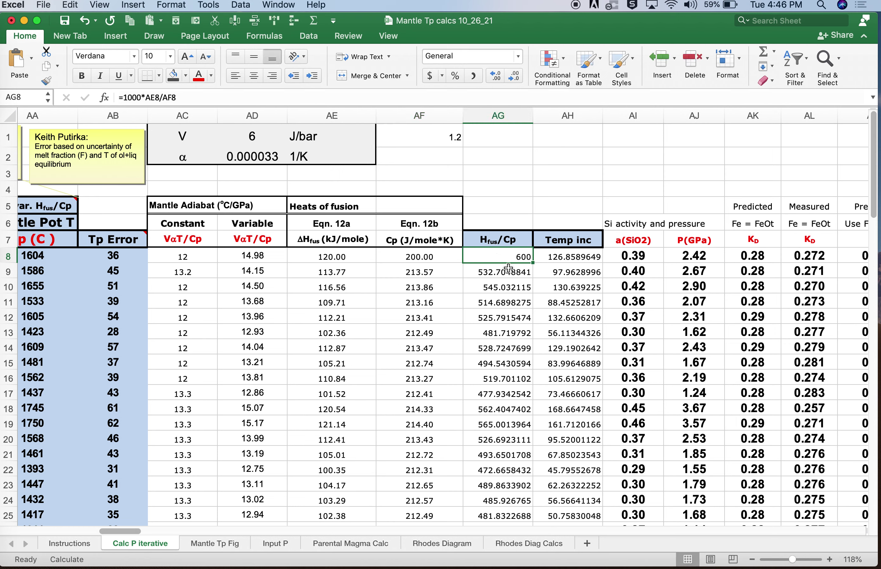
{"action": "left_click", "coordinate": [554, 262]}
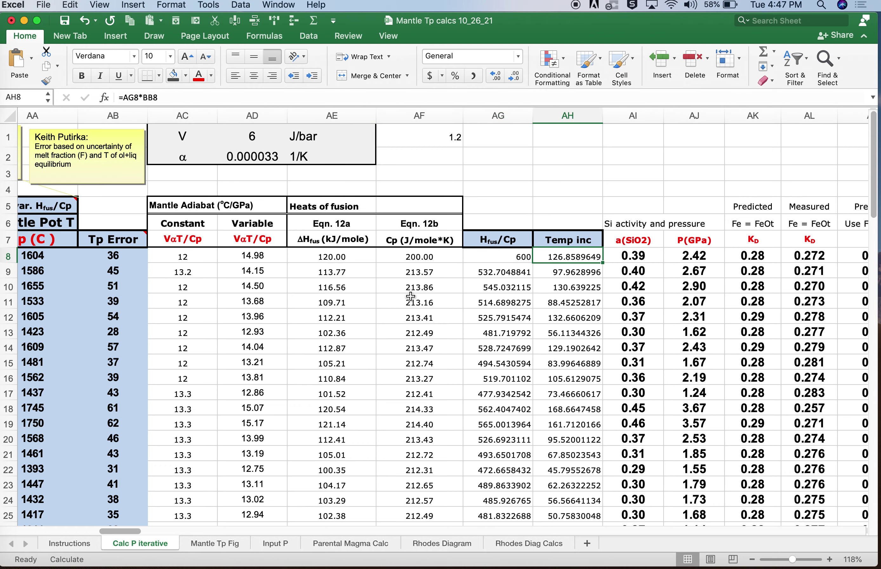
{"action": "scroll", "coordinate": [411, 296], "scroll_direction": "left", "scroll_amount": 5}
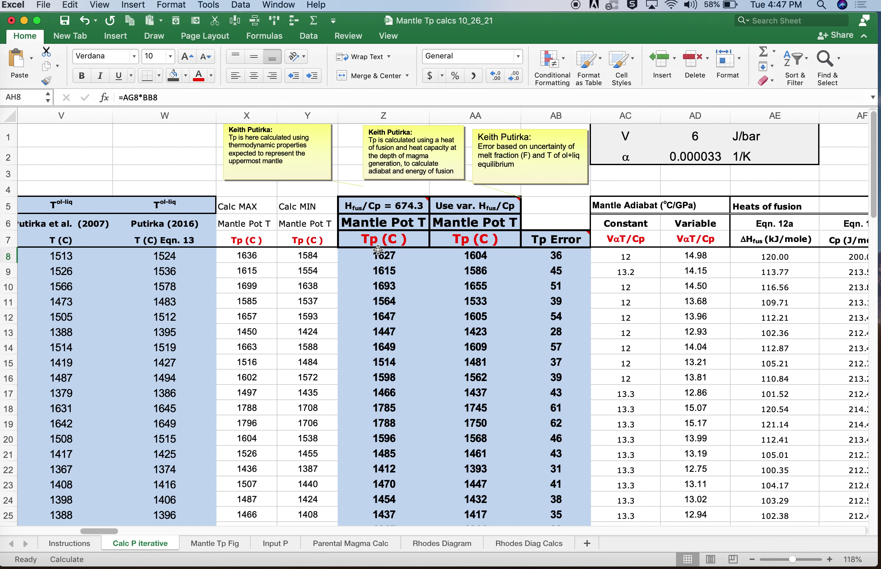
{"action": "left_click", "coordinate": [380, 256]}
{"action": "scroll", "coordinate": [381, 259], "scroll_direction": "right", "scroll_amount": 3}
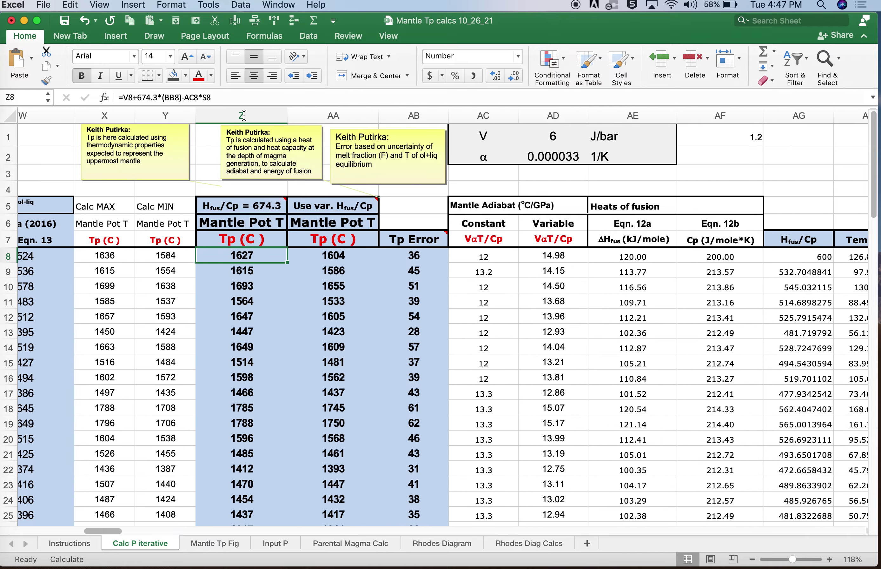
{"action": "left_click", "coordinate": [163, 99]}
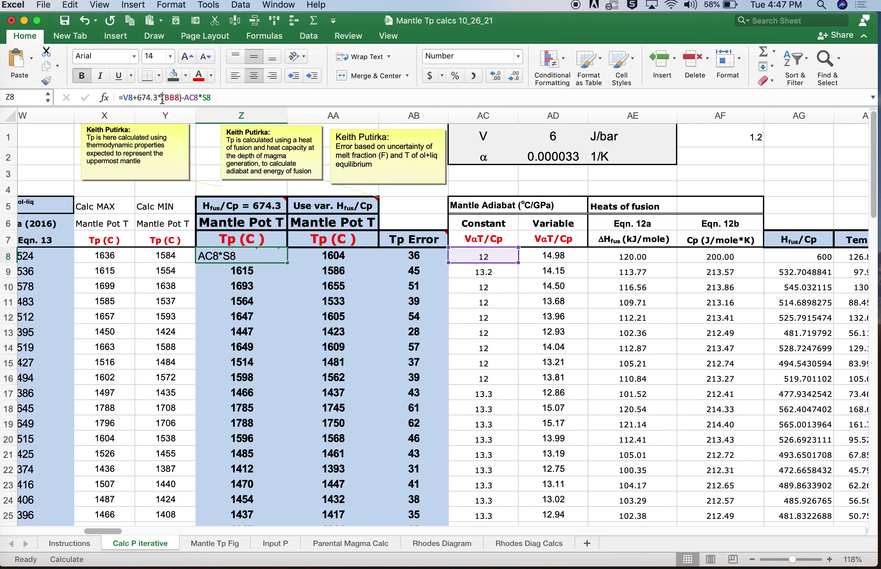
{"action": "key", "text": "Escape"}
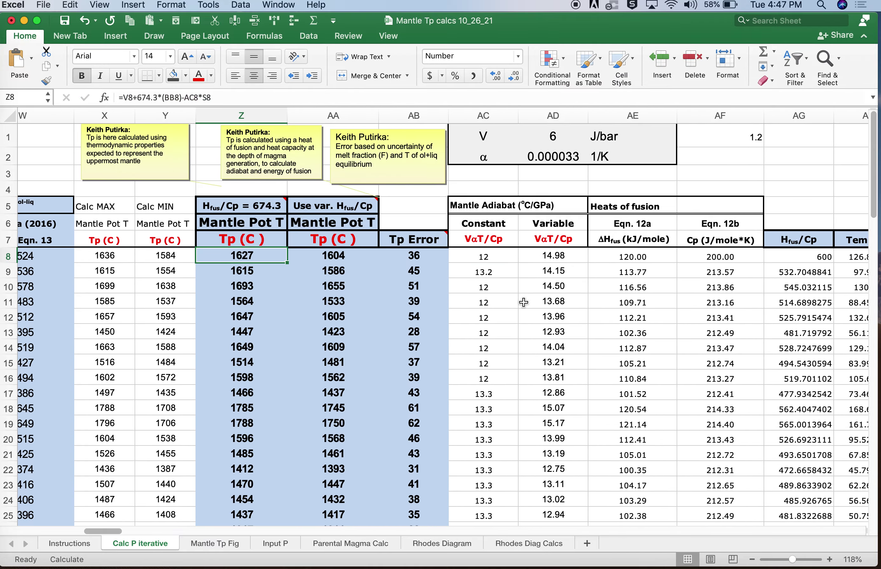
Inspect the cell references in the Hfus/Cp formula of AG8 and the variable Tp formula of AA8.
{"action": "left_click", "coordinate": [805, 258]}
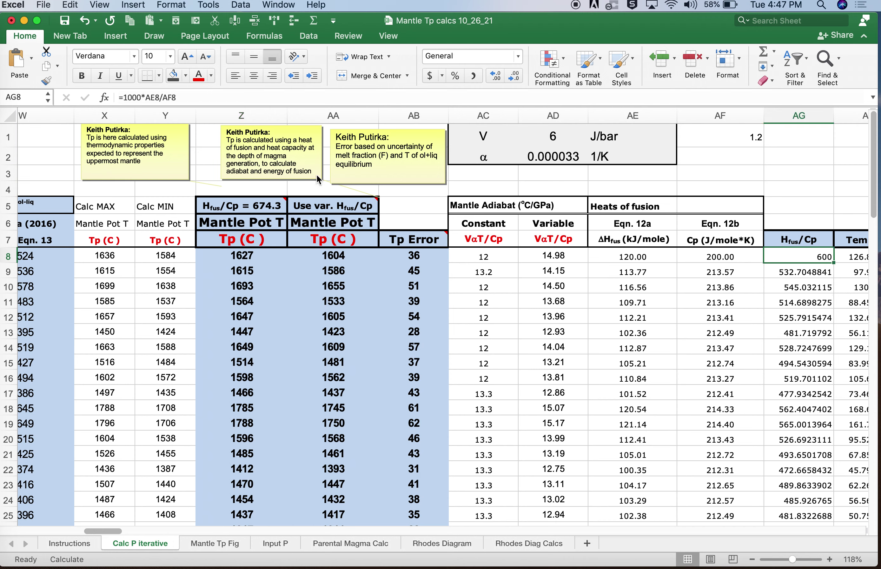
{"action": "left_click", "coordinate": [164, 100]}
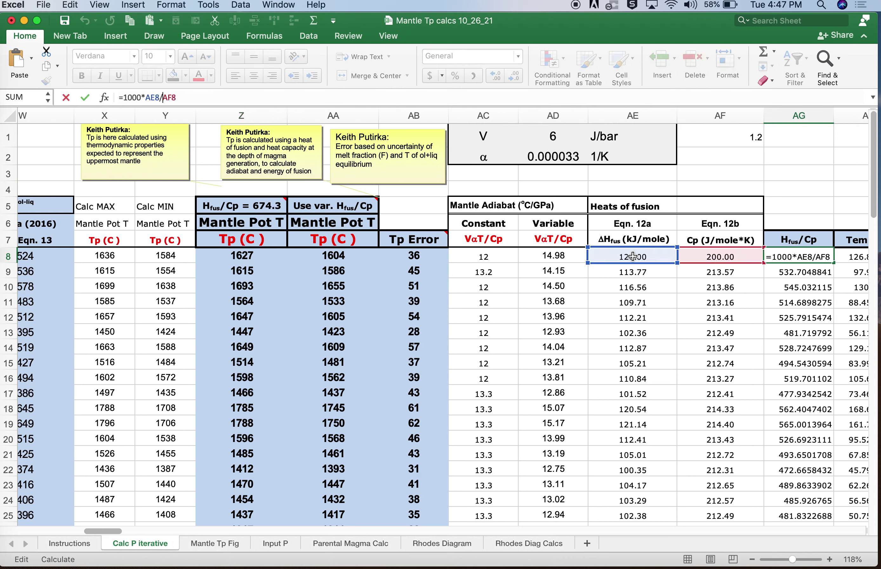
{"action": "key", "text": "Return"}
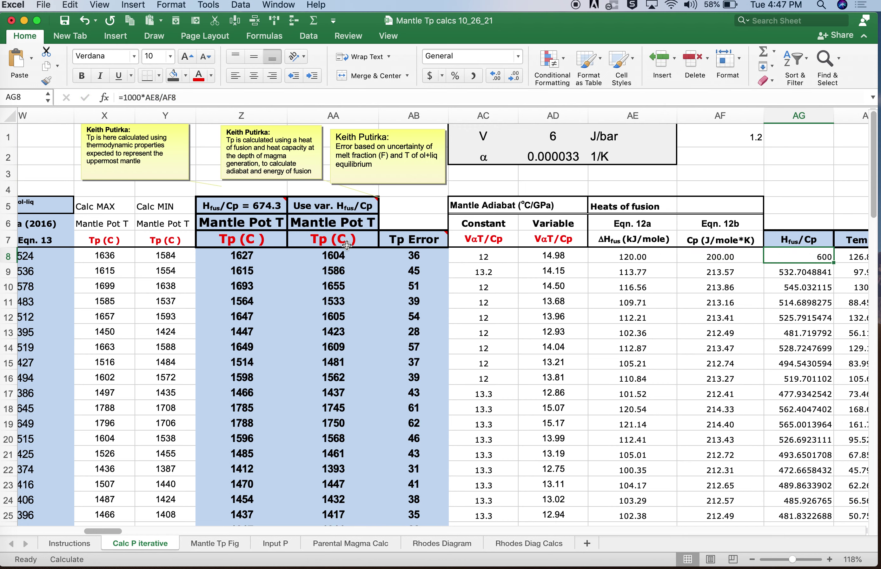
{"action": "left_click", "coordinate": [327, 255]}
{"action": "left_click", "coordinate": [155, 100]}
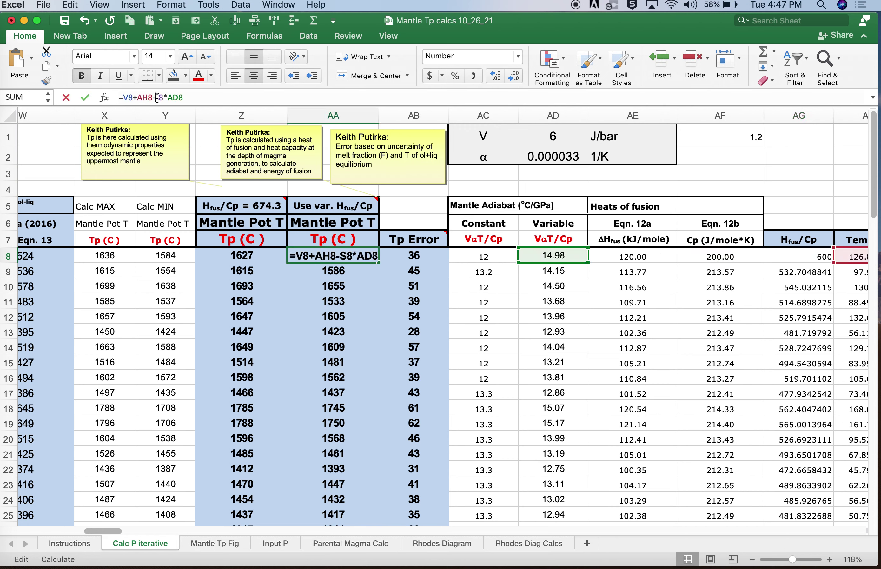
{"action": "key", "text": "Escape"}
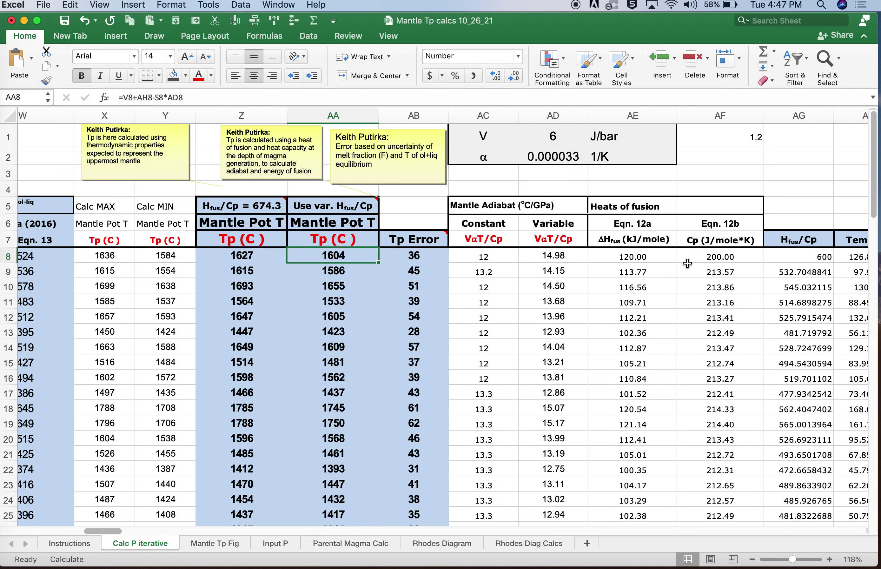
Highlight the 674.3 constant in the Z8 formula without editing it, and check the AE8 and AF8 inputs.
{"action": "left_click", "coordinate": [241, 259]}
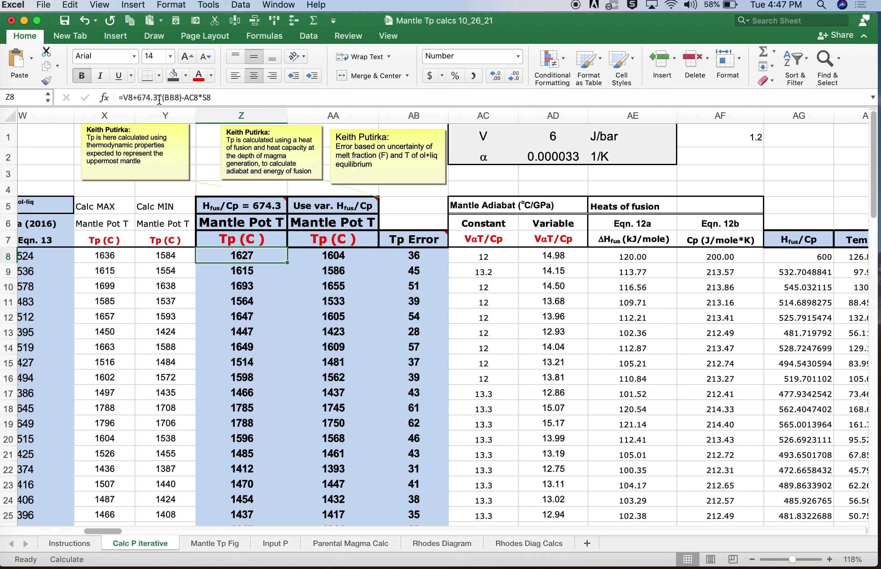
{"action": "left_click_drag", "start_coordinate": [160, 99], "coordinate": [136, 102]}
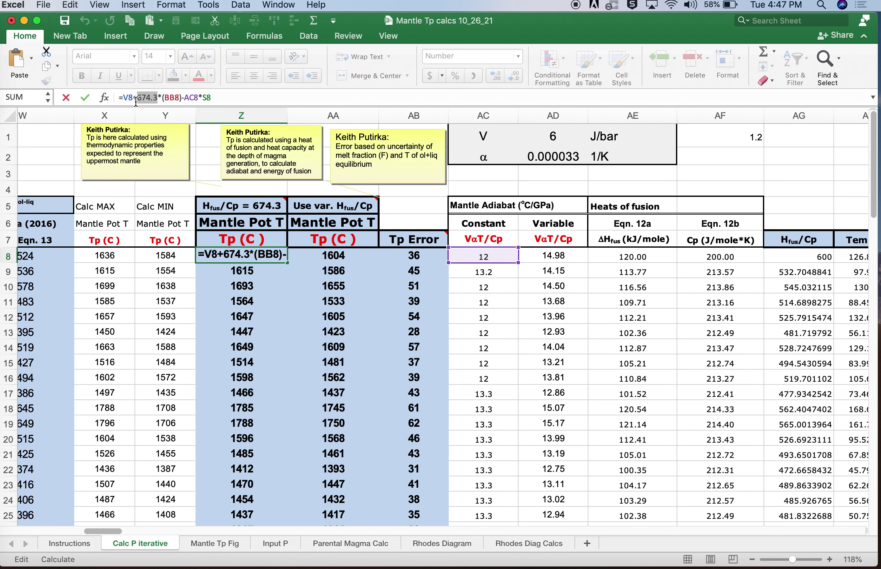
{"action": "key", "text": "Escape"}
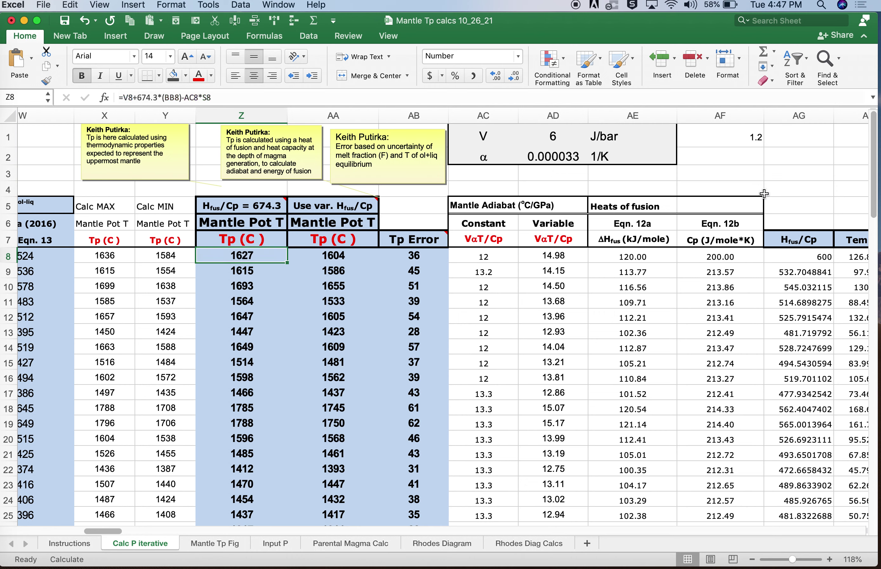
{"action": "left_click", "coordinate": [634, 258]}
{"action": "left_click", "coordinate": [708, 258]}
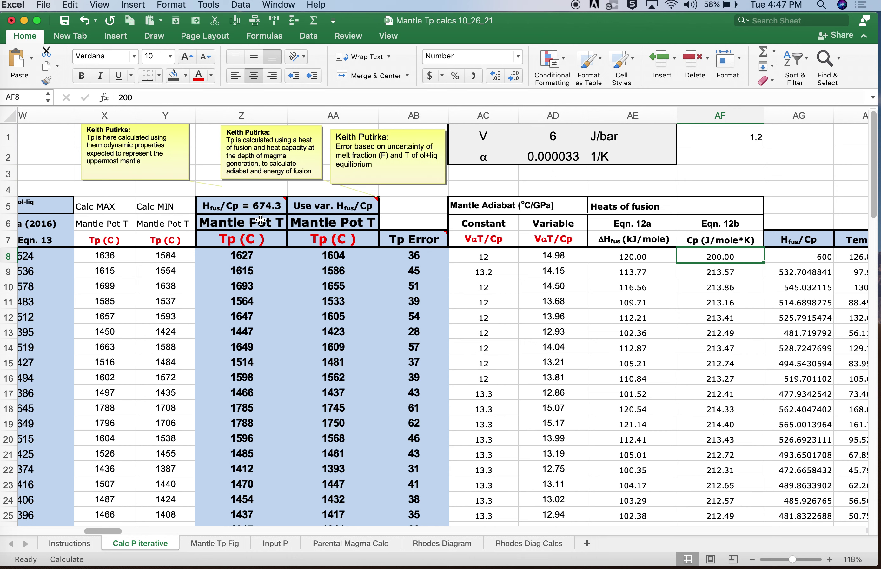
Replace the Hfus/Cp constant in the Z8 Tp formula with 500.
{"action": "left_click", "coordinate": [256, 204]}
{"action": "left_click", "coordinate": [246, 256]}
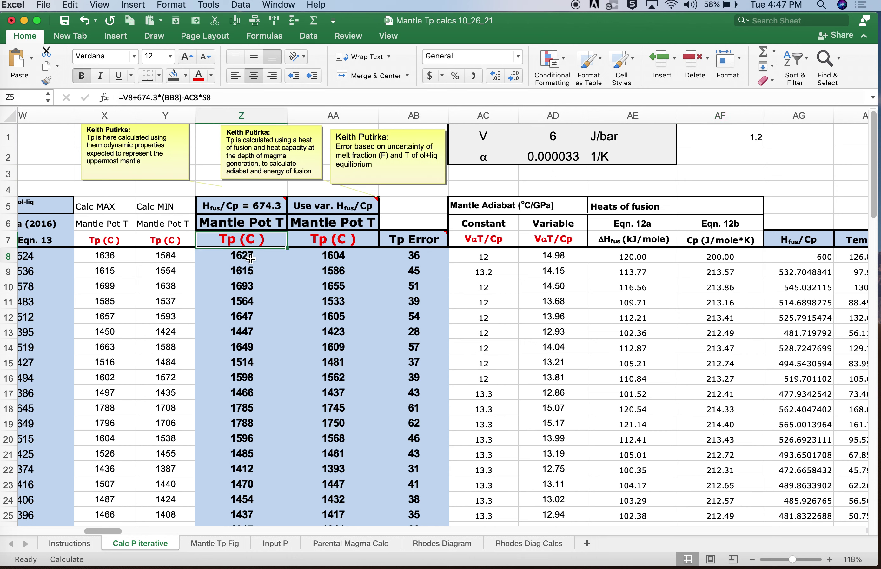
{"action": "left_click", "coordinate": [157, 100]}
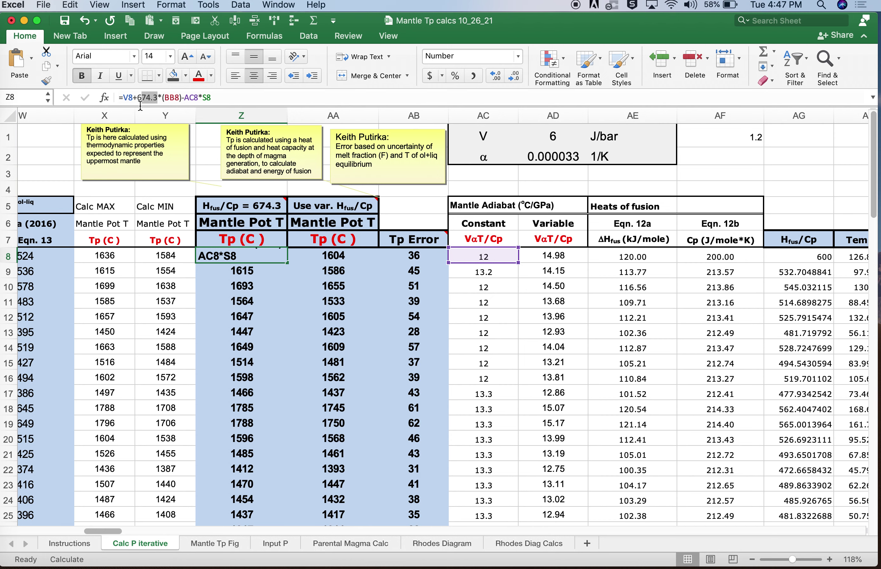
{"action": "type", "text": "500"}
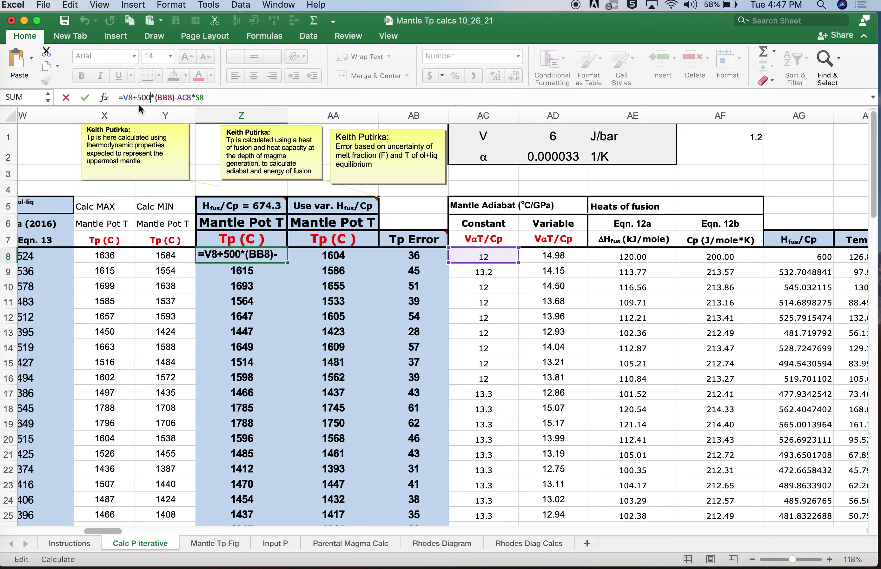
{"action": "key", "text": "Return"}
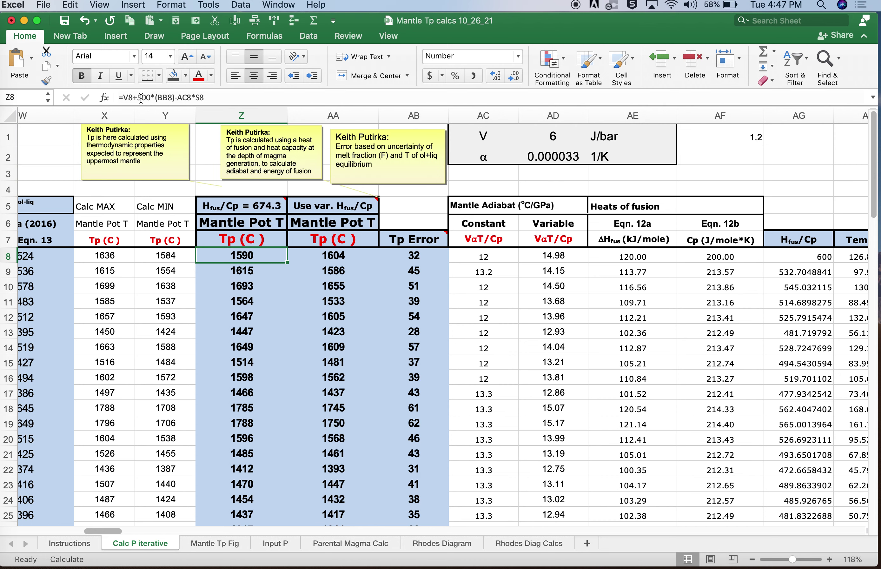
Try 700 as the Hfus/Cp constant in the Z8 formula, and restore the constant to 674.3.
{"action": "left_click", "coordinate": [140, 100]}
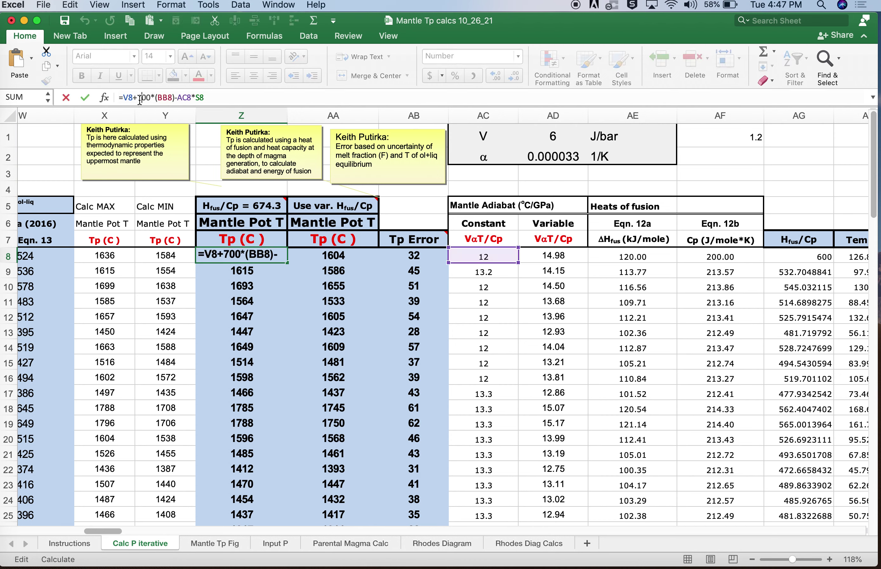
{"action": "key", "text": "Return"}
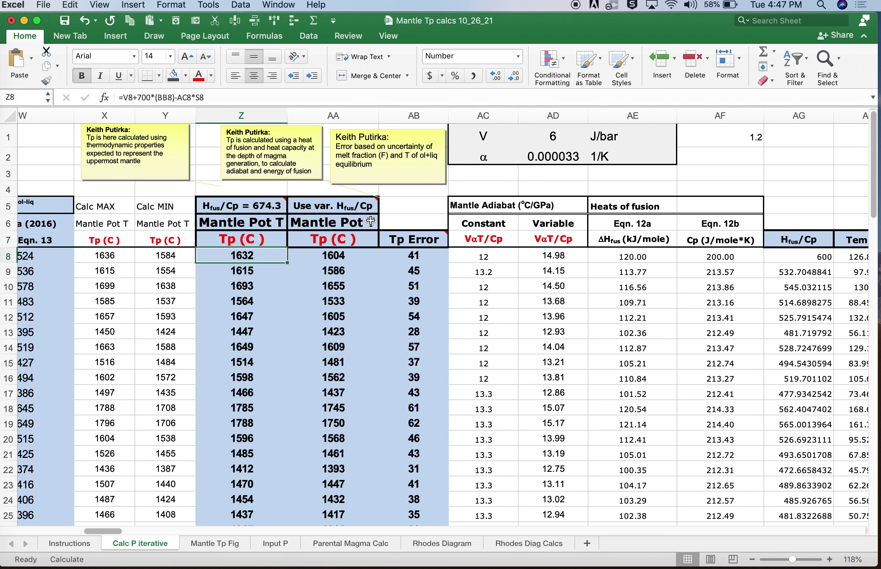
{"action": "left_click", "coordinate": [143, 99]}
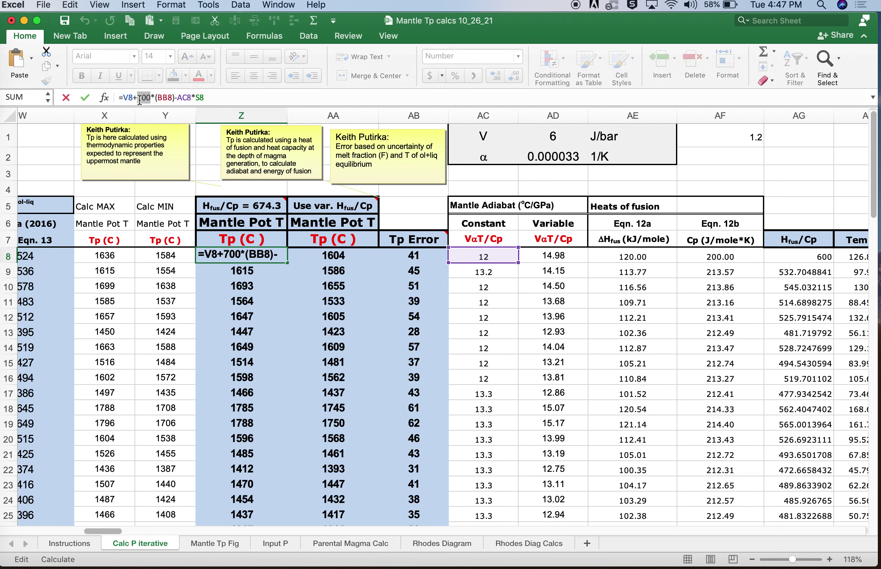
{"action": "type", "text": "674.3"}
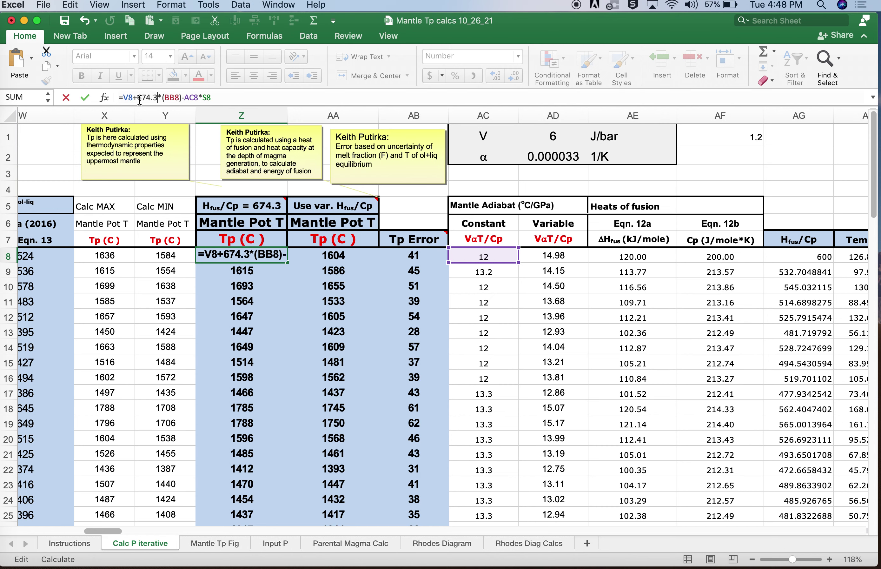
{"action": "key", "text": "Return"}
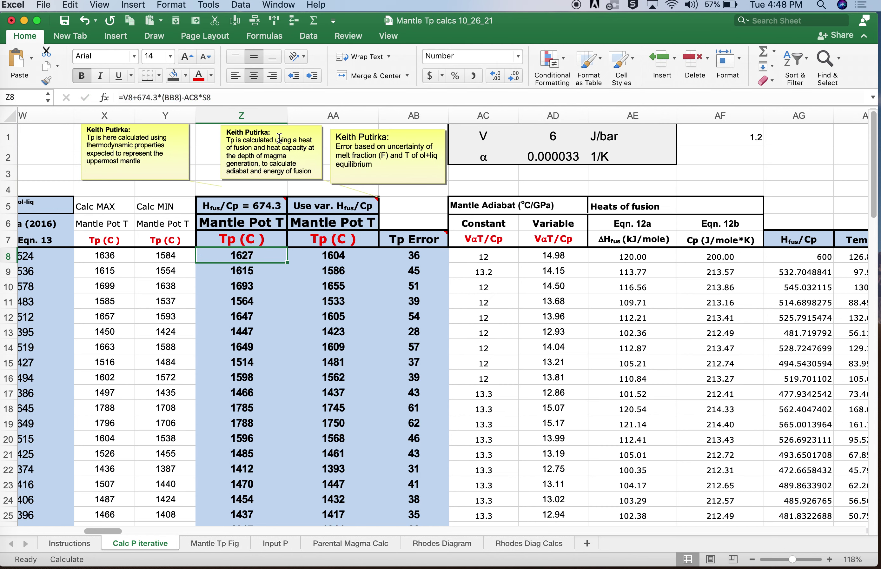
Review the V and α input labels and check the heat of fusion and heat capacity inputs in AE8 and AF8.
{"action": "left_click", "coordinate": [484, 135]}
{"action": "left_click", "coordinate": [483, 157]}
{"action": "left_click", "coordinate": [630, 253]}
{"action": "left_click", "coordinate": [705, 256]}
{"action": "left_click", "coordinate": [646, 254]}
{"action": "scroll", "coordinate": [634, 301], "scroll_direction": "right", "scroll_amount": 2}
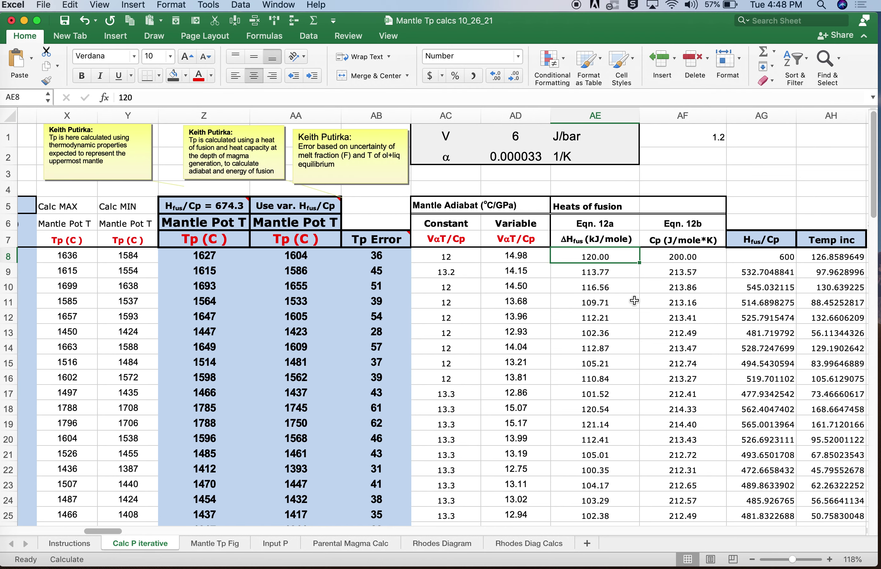
{"action": "scroll", "coordinate": [634, 300], "scroll_direction": "right", "scroll_amount": 1}
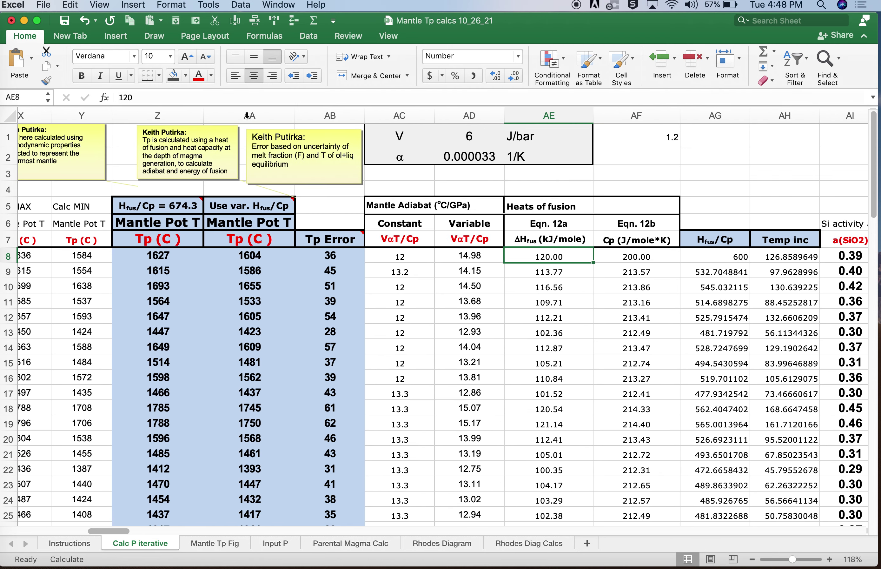
Compare the variable and constant Hfus/Cp Tp columns, AA and Z, and check the variable adiabat formula in AD10.
{"action": "left_click", "coordinate": [247, 115]}
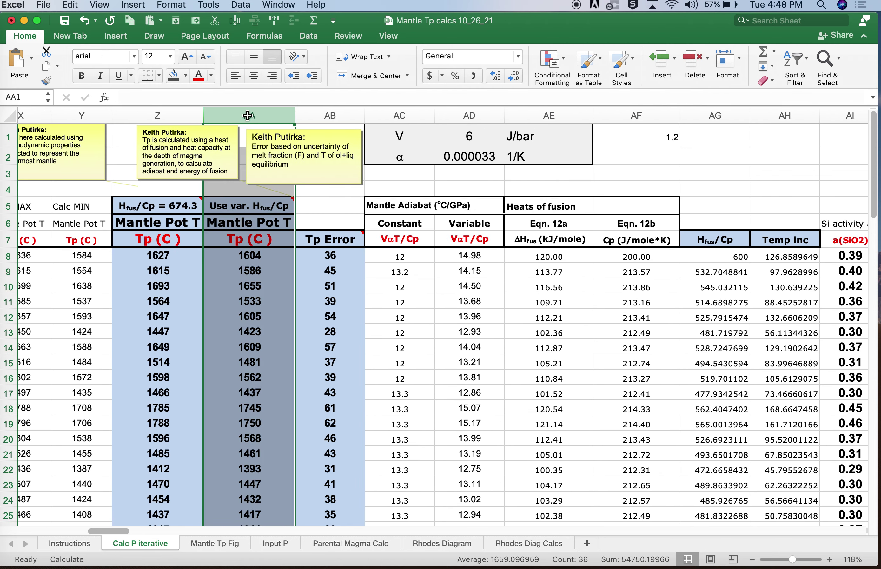
{"action": "left_click", "coordinate": [167, 111]}
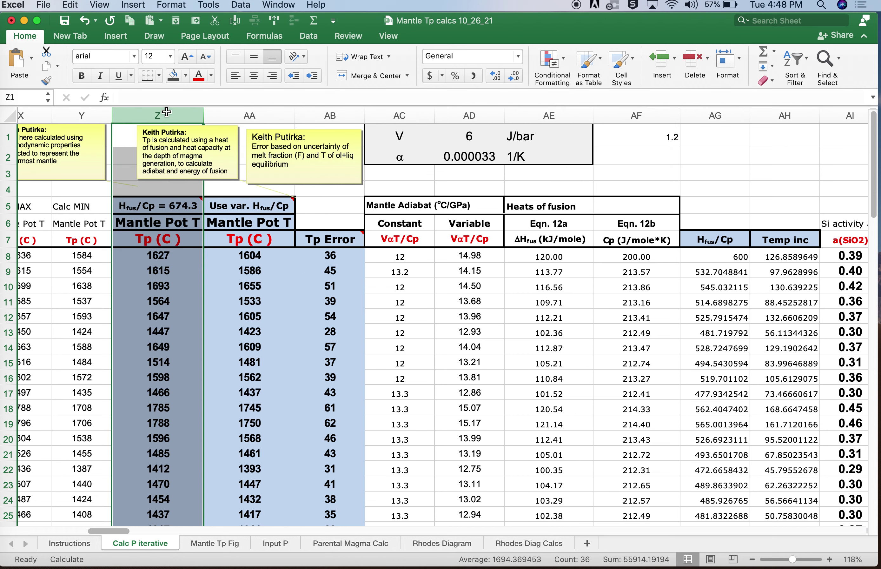
{"action": "left_click", "coordinate": [167, 259]}
{"action": "left_click", "coordinate": [163, 116]}
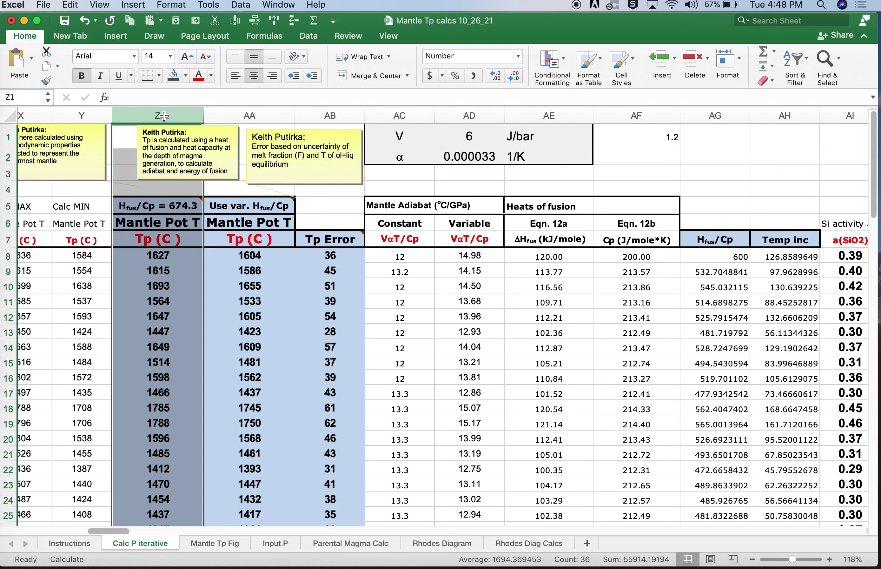
{"action": "left_click", "coordinate": [479, 287]}
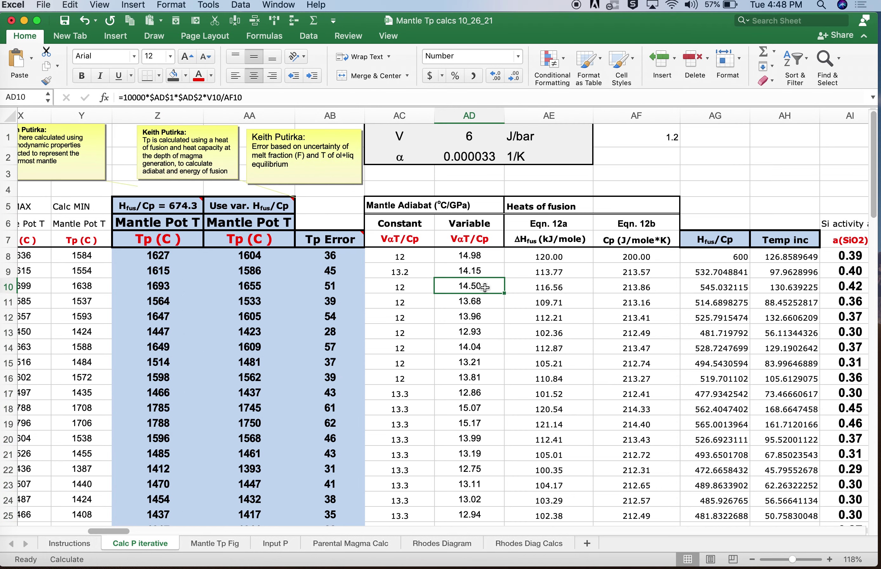